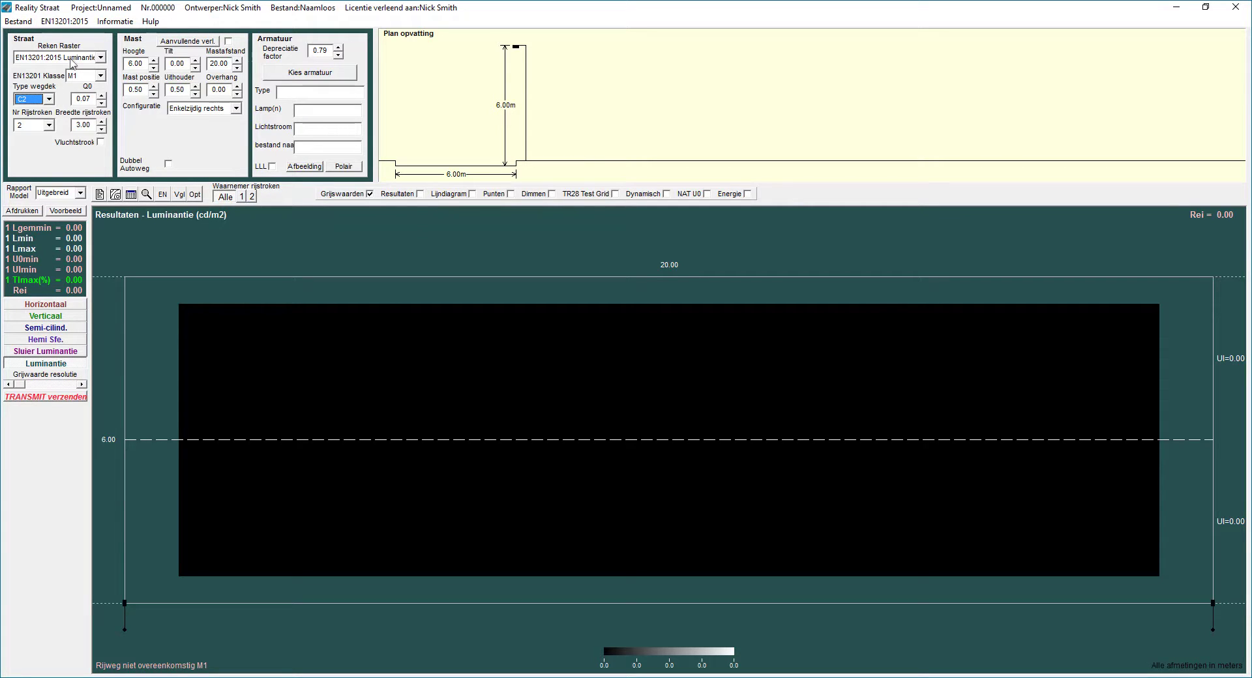
# - Switch the calculation grid to EN13201:2003 Verlichtingssterkte and enable the Nederlandse S Klasse option
pyautogui.click(71, 62)
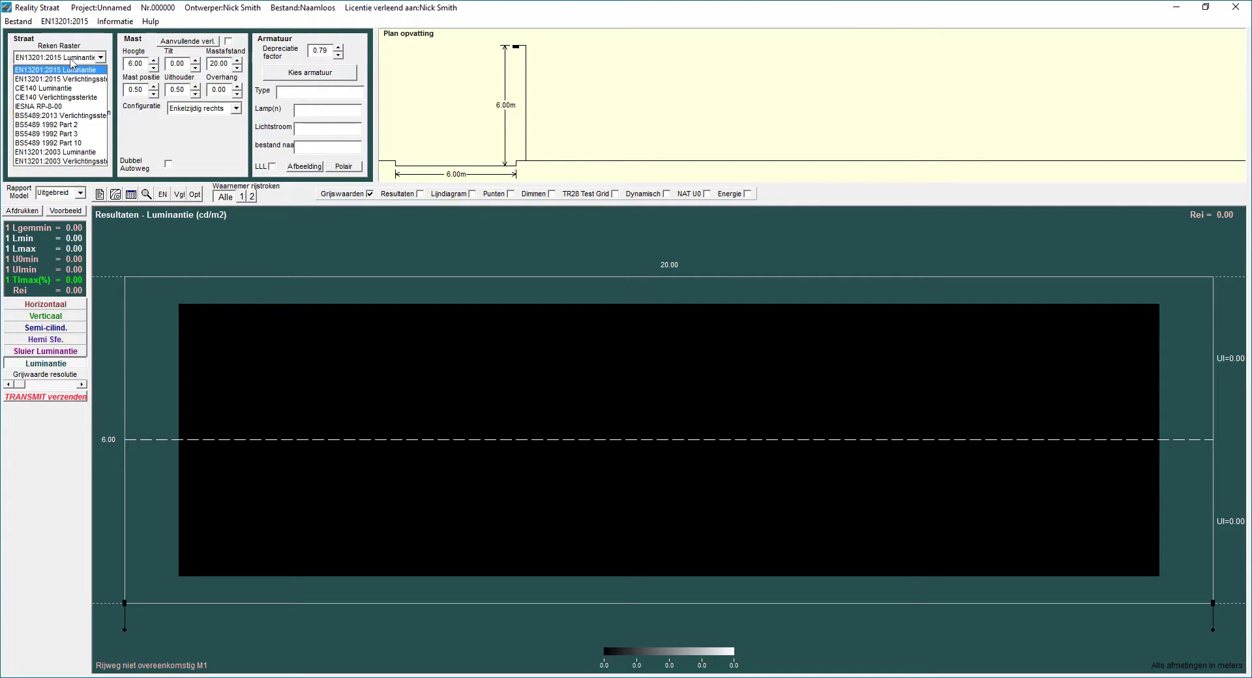
pyautogui.click(76, 162)
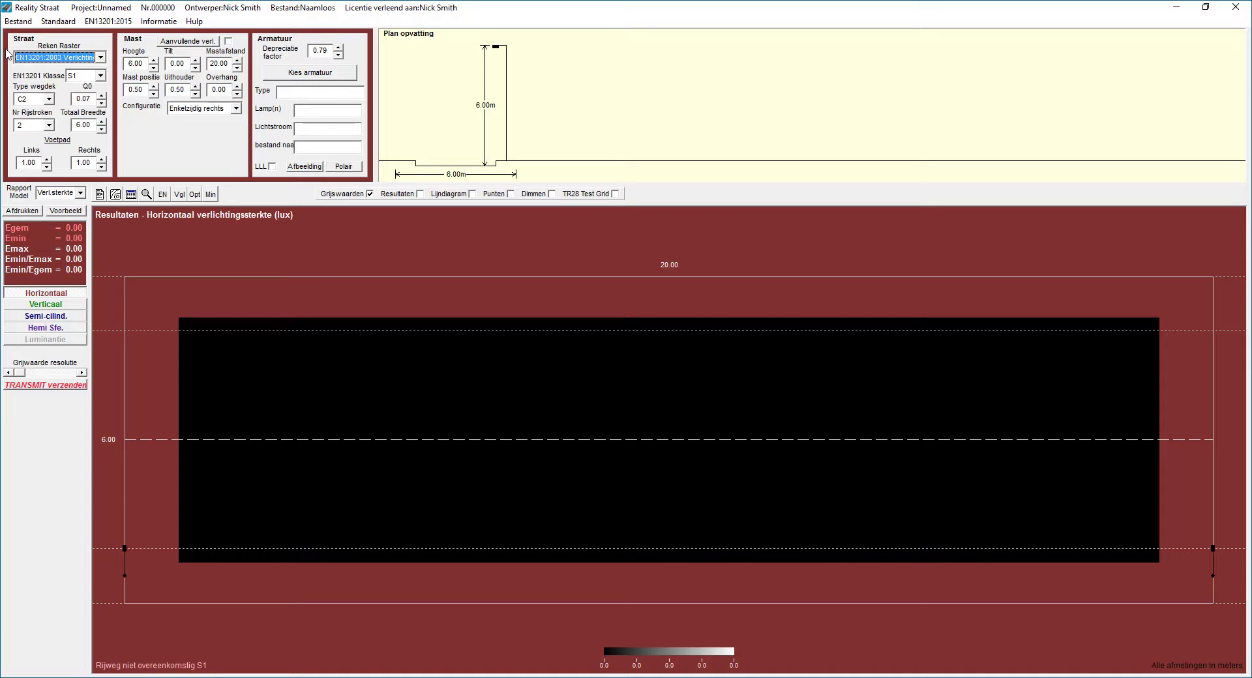
pyautogui.click(19, 21)
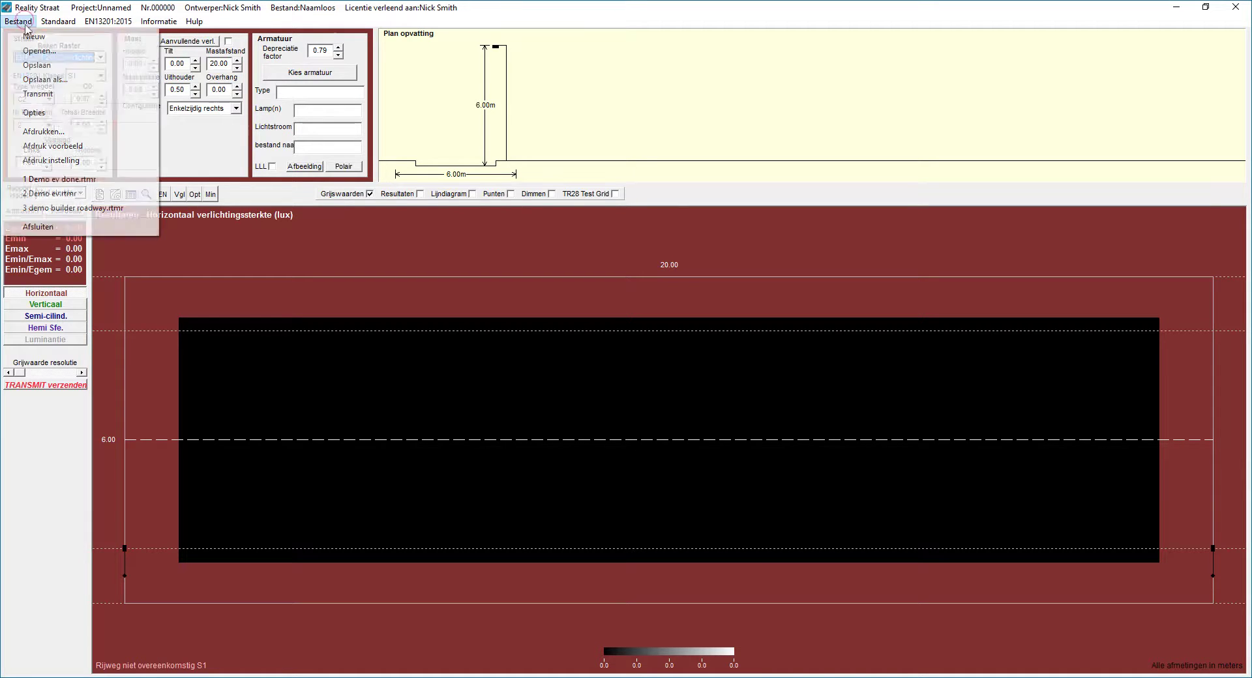
pyautogui.click(45, 112)
pyautogui.moveTo(40, 30); pyautogui.dragTo(158, 247)
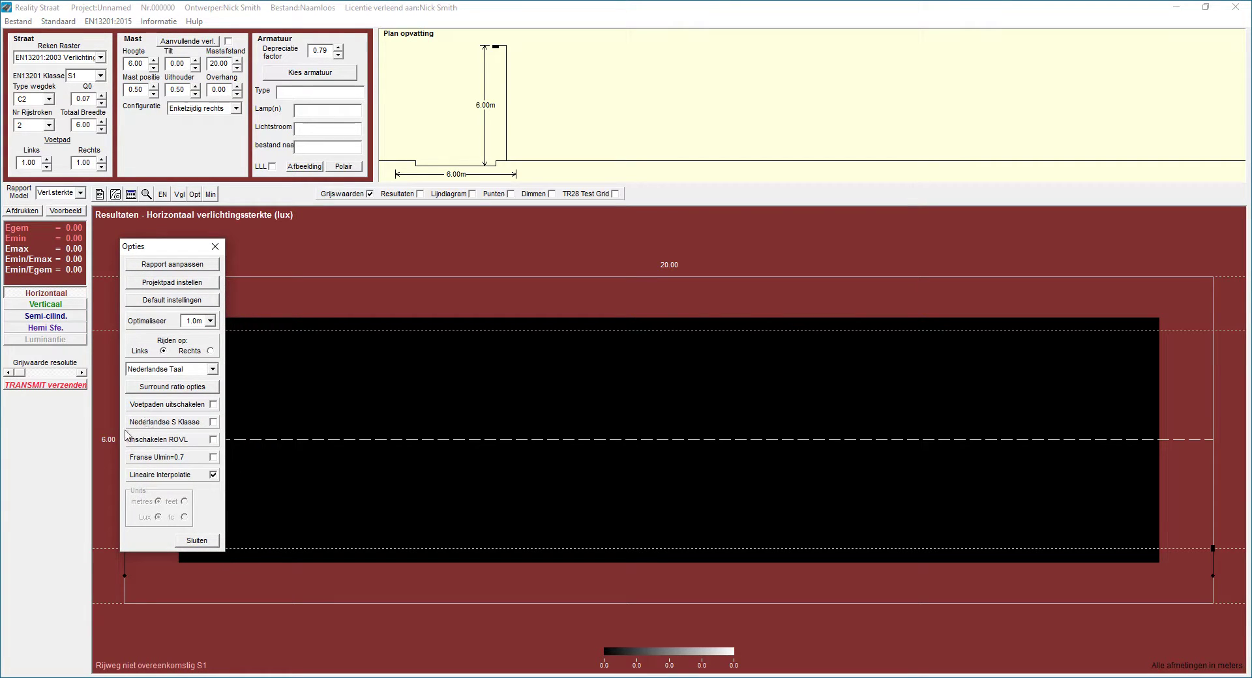
pyautogui.click(213, 422)
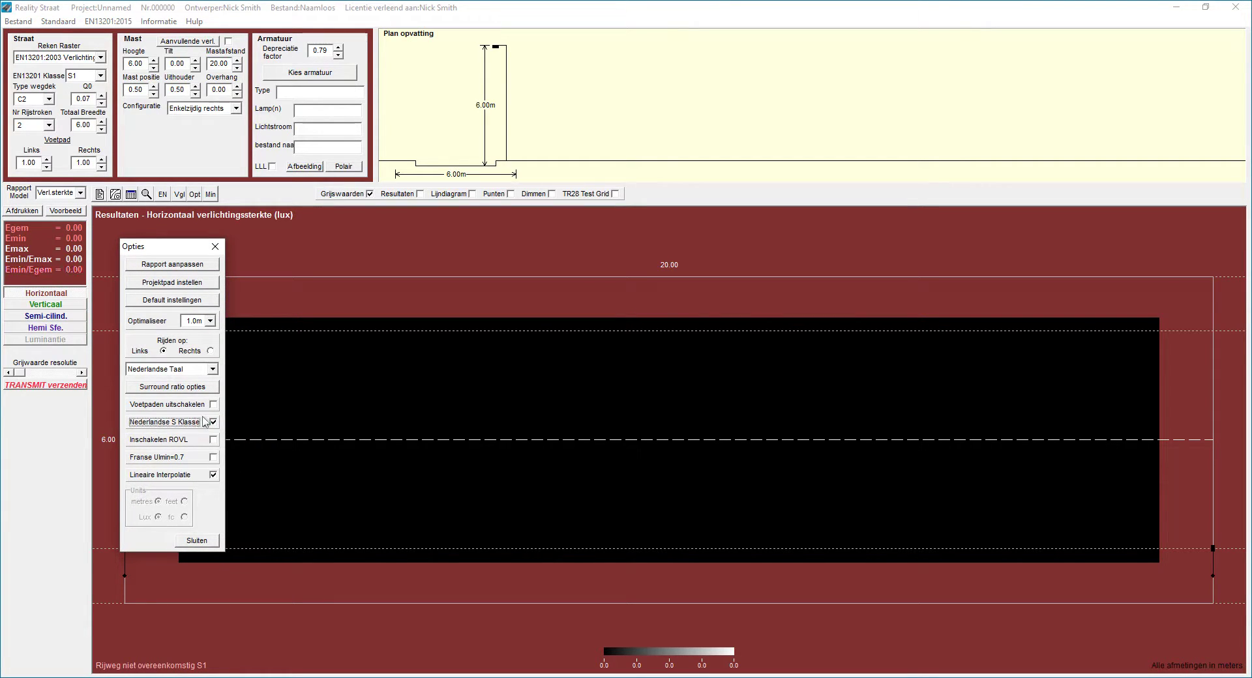
pyautogui.press('Escape')
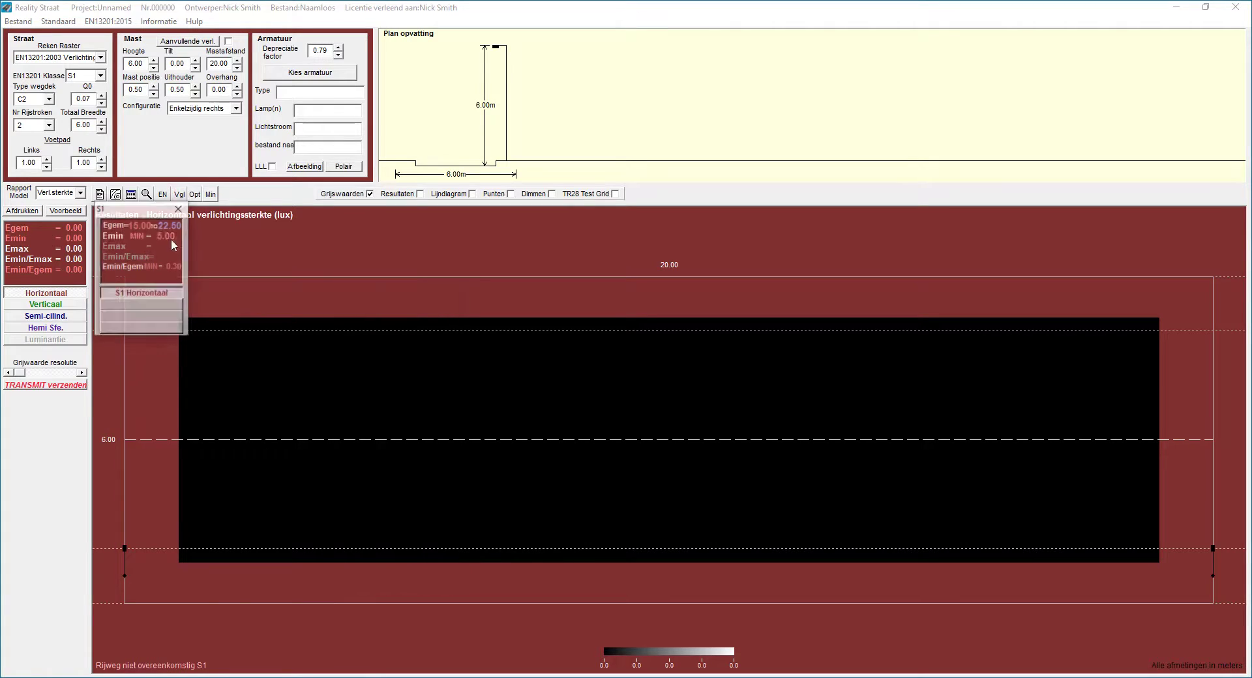
# - Set the EN13201 lighting class of the street to S4
pyautogui.click(85, 76)
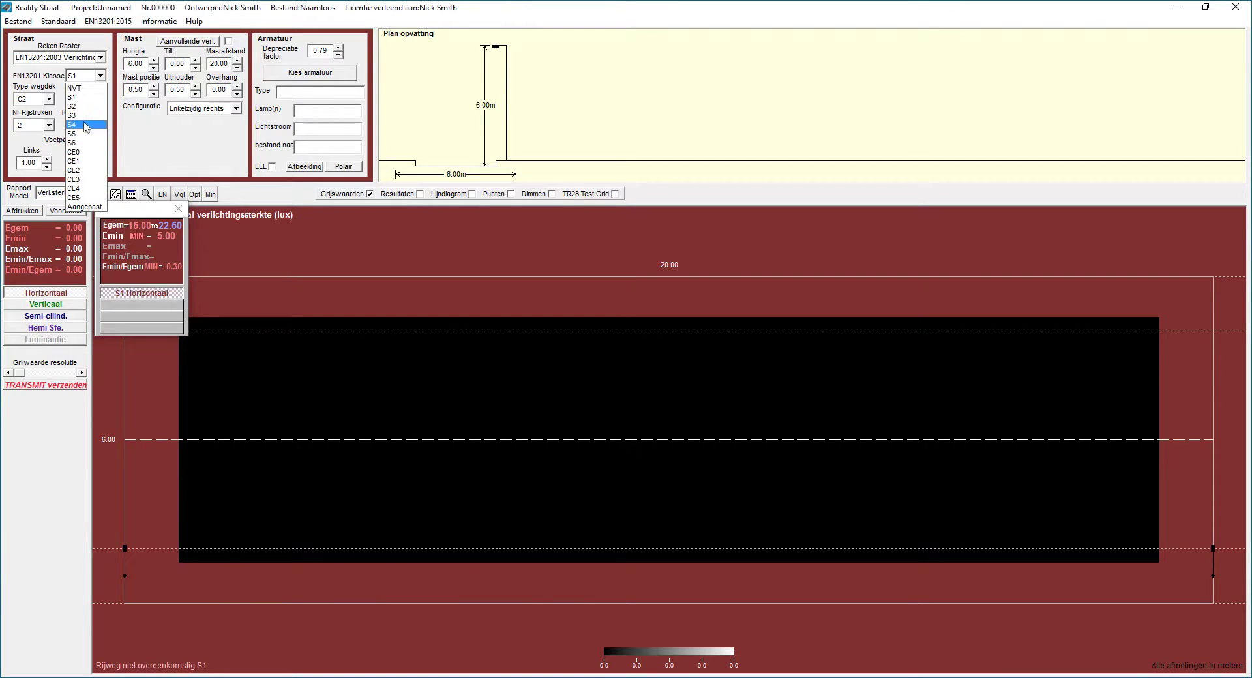
pyautogui.click(84, 123)
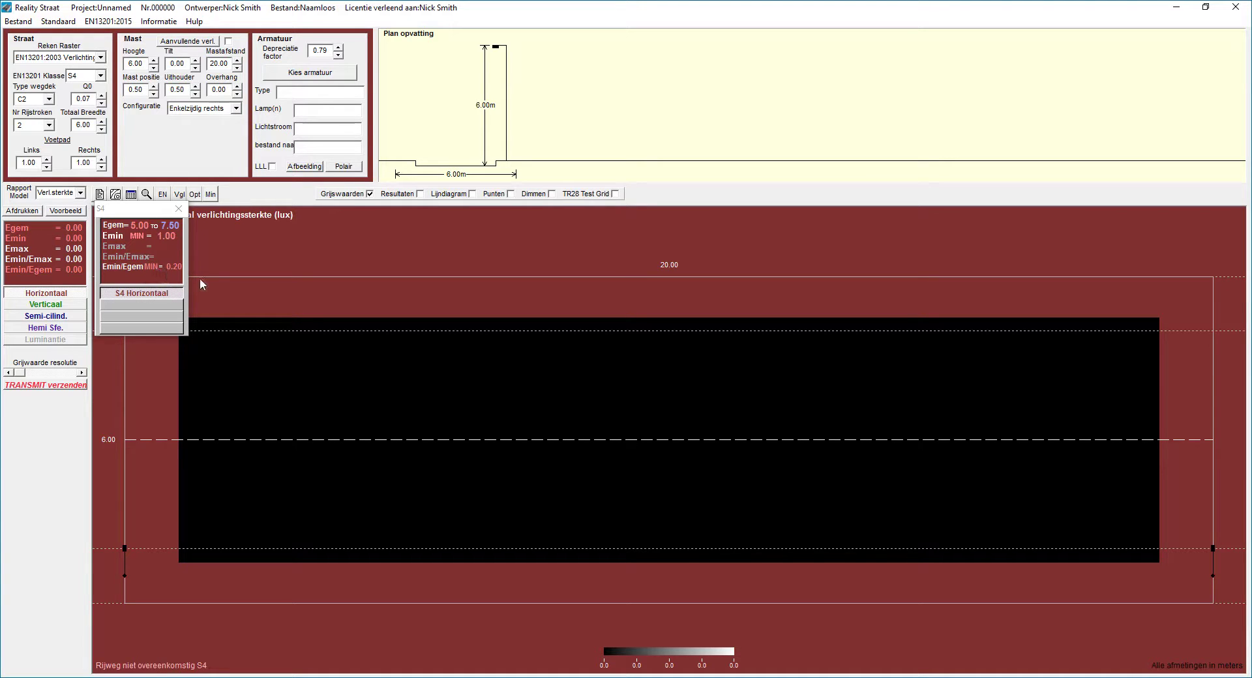
# - Enable the Inschakelen ROVL setting in the project options
pyautogui.click(14, 23)
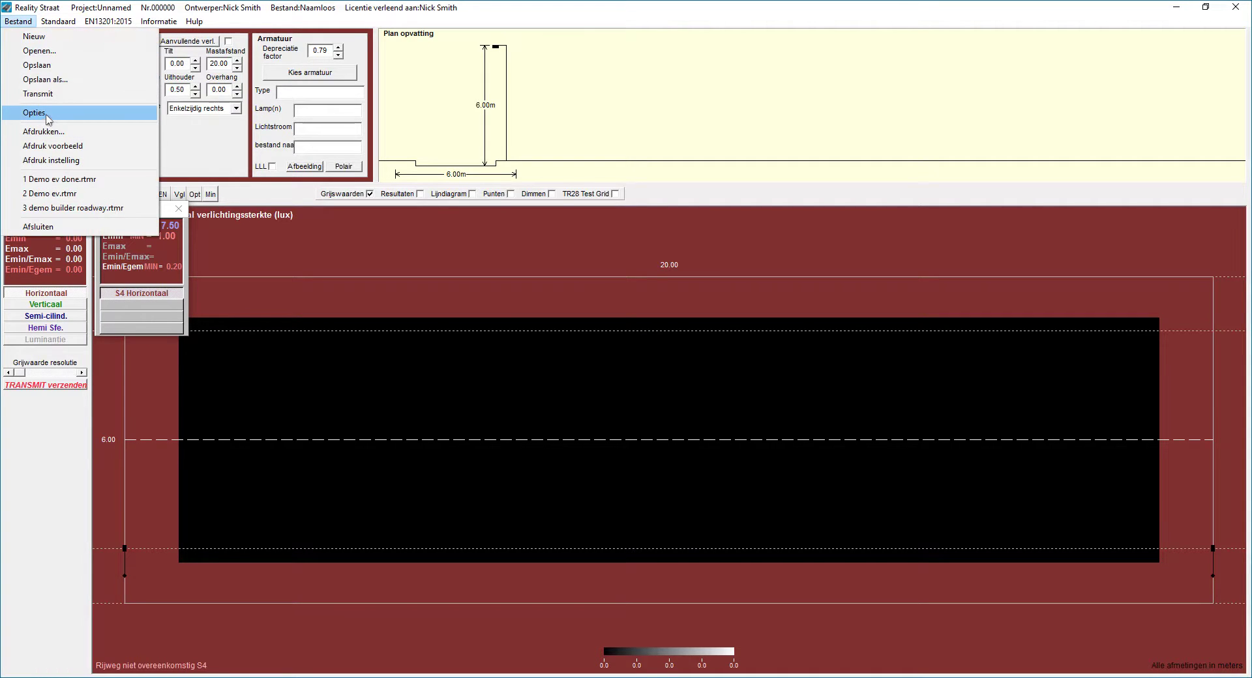
pyautogui.click(47, 116)
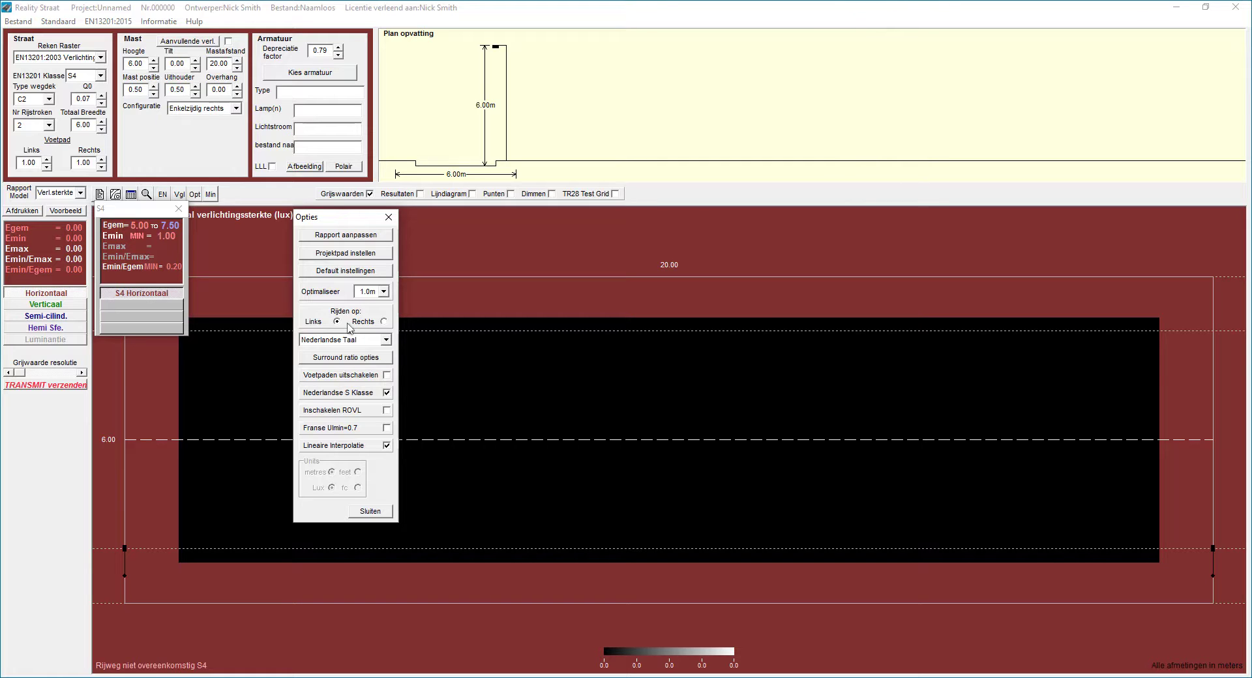
pyautogui.moveTo(340, 220); pyautogui.dragTo(245, 214)
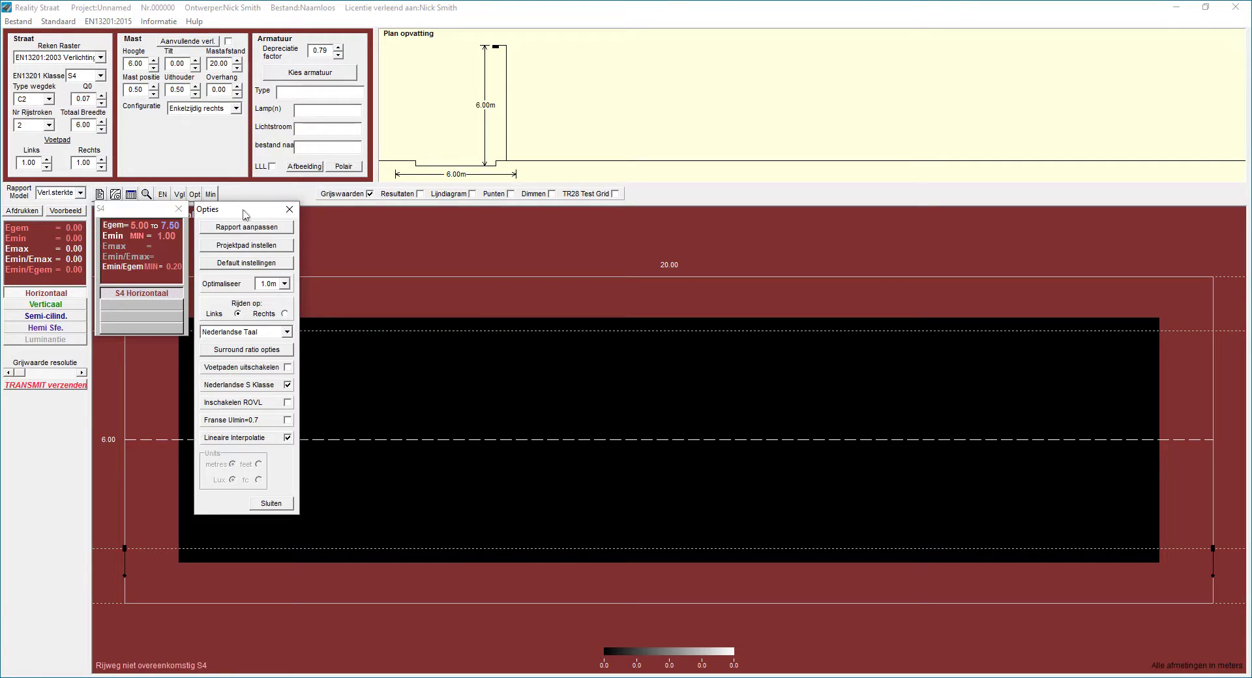
pyautogui.click(253, 406)
# - Change the calculation grid to EN13201:2015 Verlichtingssterkte and set the lighting class to P4
pyautogui.click(68, 57)
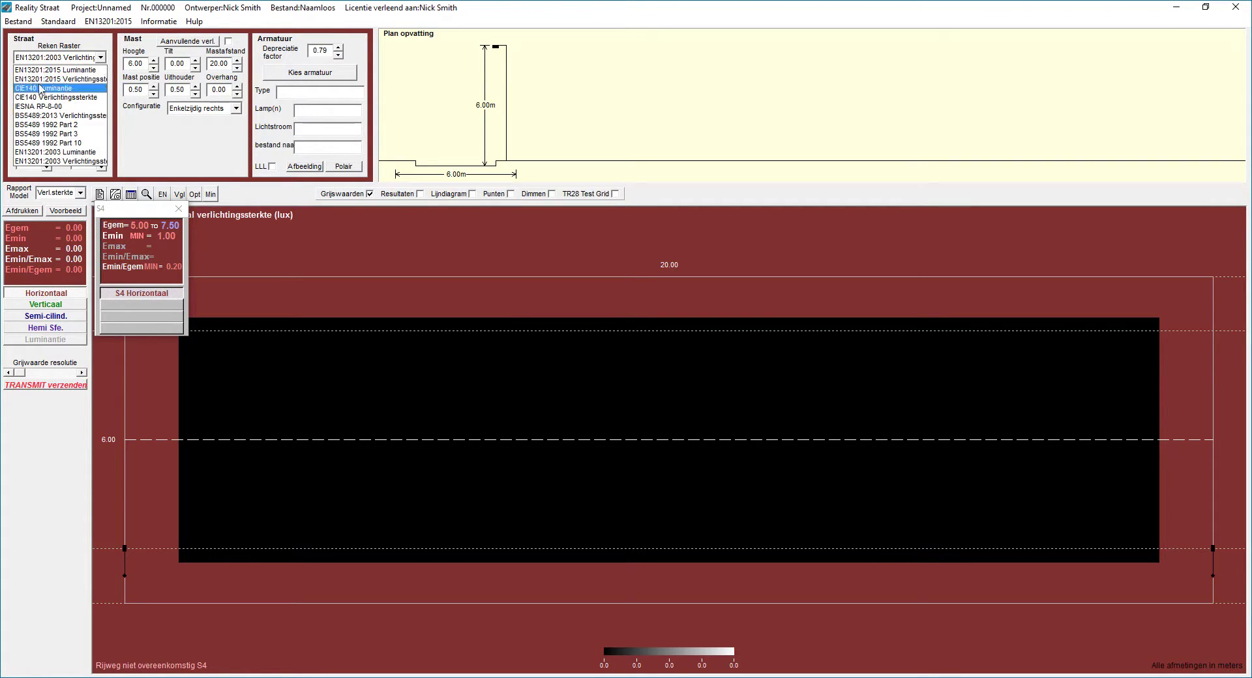
pyautogui.click(56, 81)
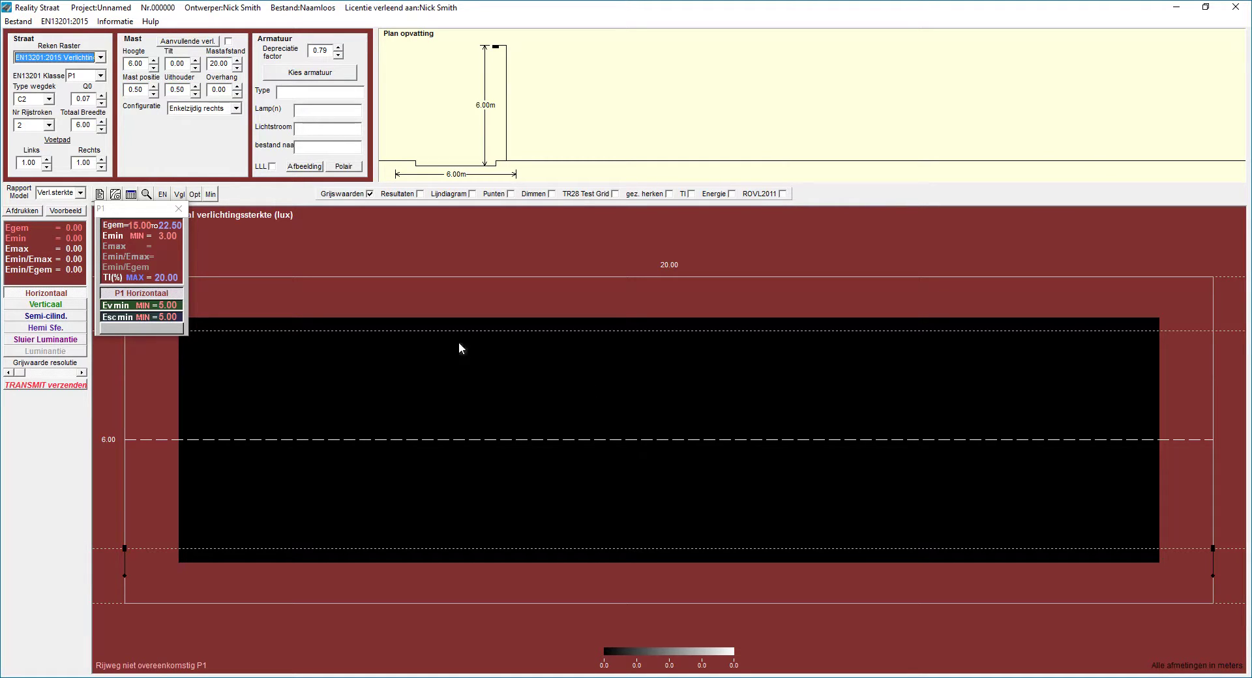
pyautogui.click(85, 76)
pyautogui.click(85, 115)
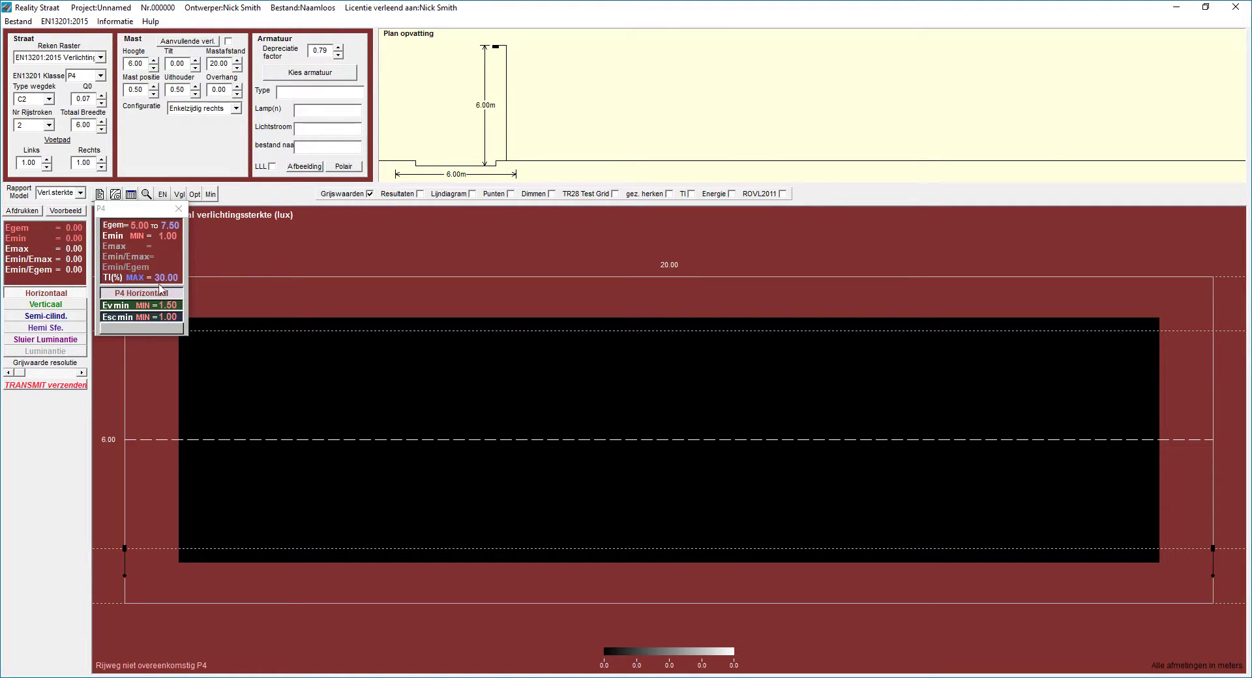
# - Turn on the TI, ROVL2011 and Energie calculations for the P4 street
pyautogui.click(692, 194)
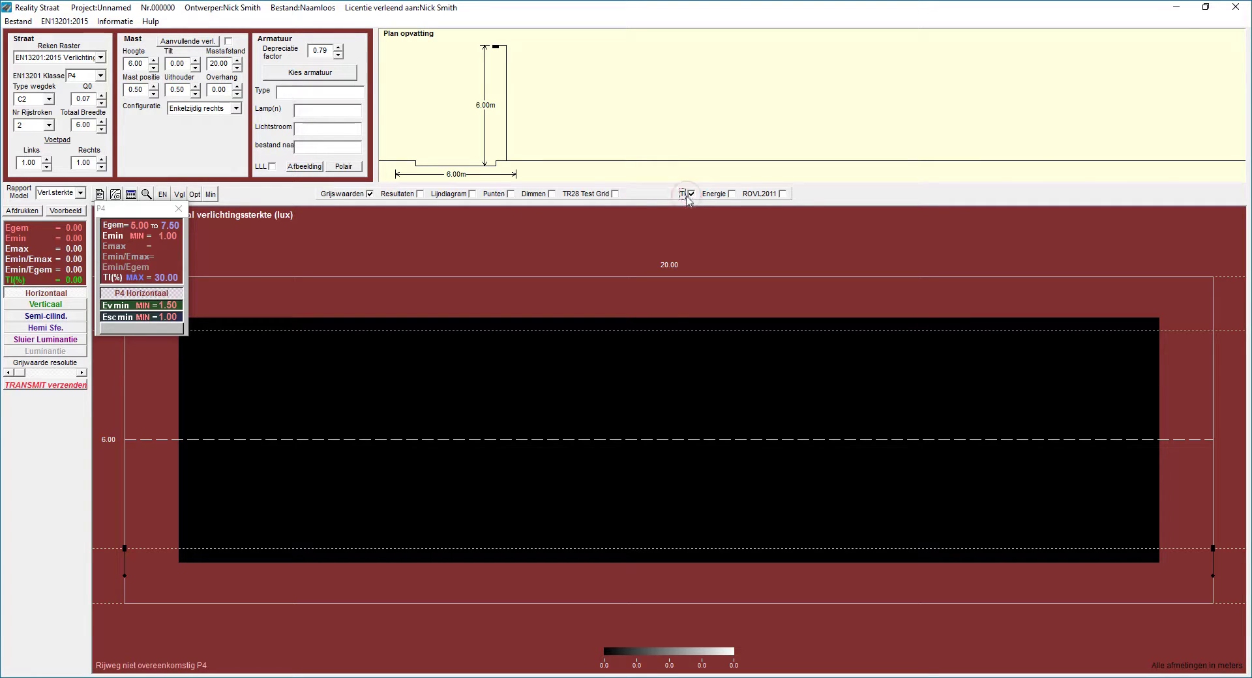
pyautogui.click(771, 199)
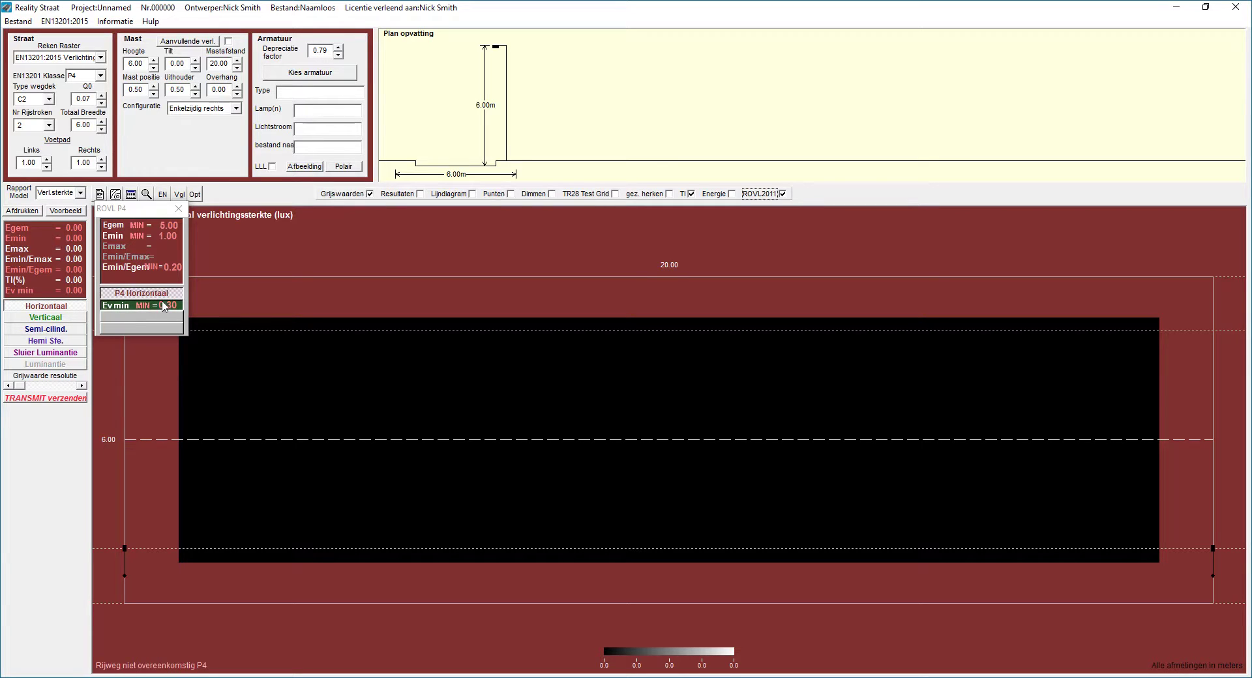
pyautogui.click(731, 194)
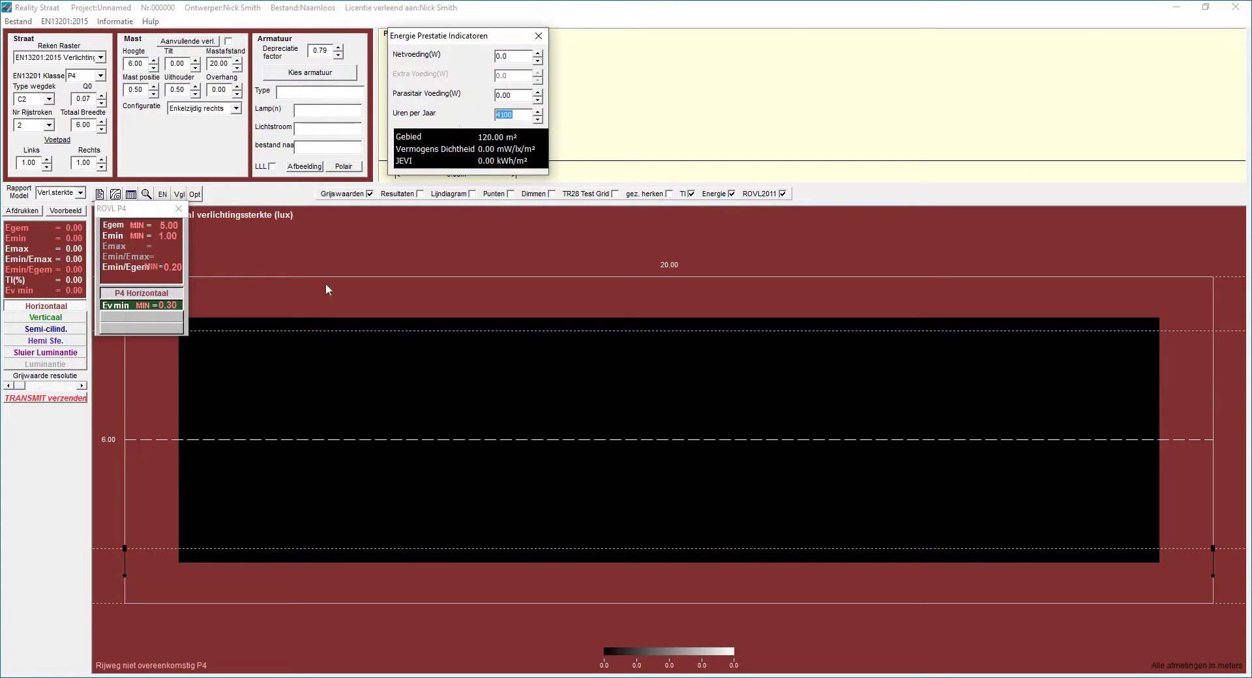
pyautogui.moveTo(467, 41); pyautogui.dragTo(460, 43)
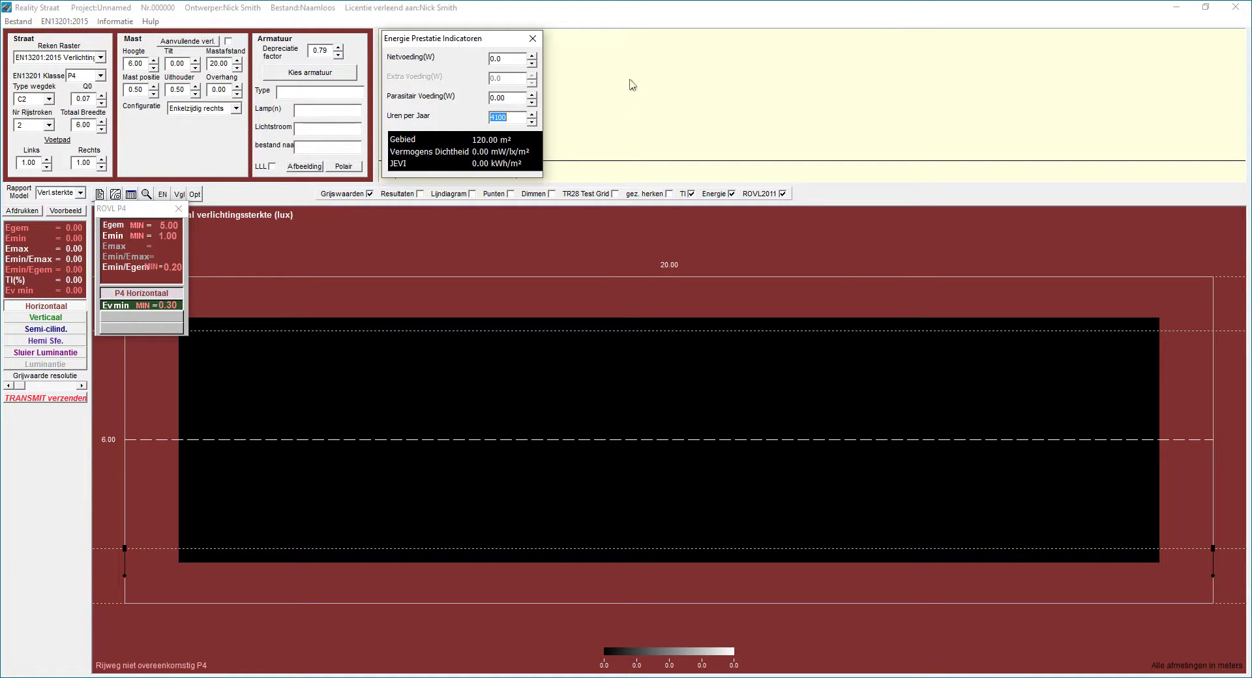
# - Turn off ROVL2011, Energie and TI, and enable the facial recognition (gez. herken) criteria instead
pyautogui.click(783, 193)
pyautogui.click(731, 194)
pyautogui.click(692, 194)
pyautogui.click(647, 195)
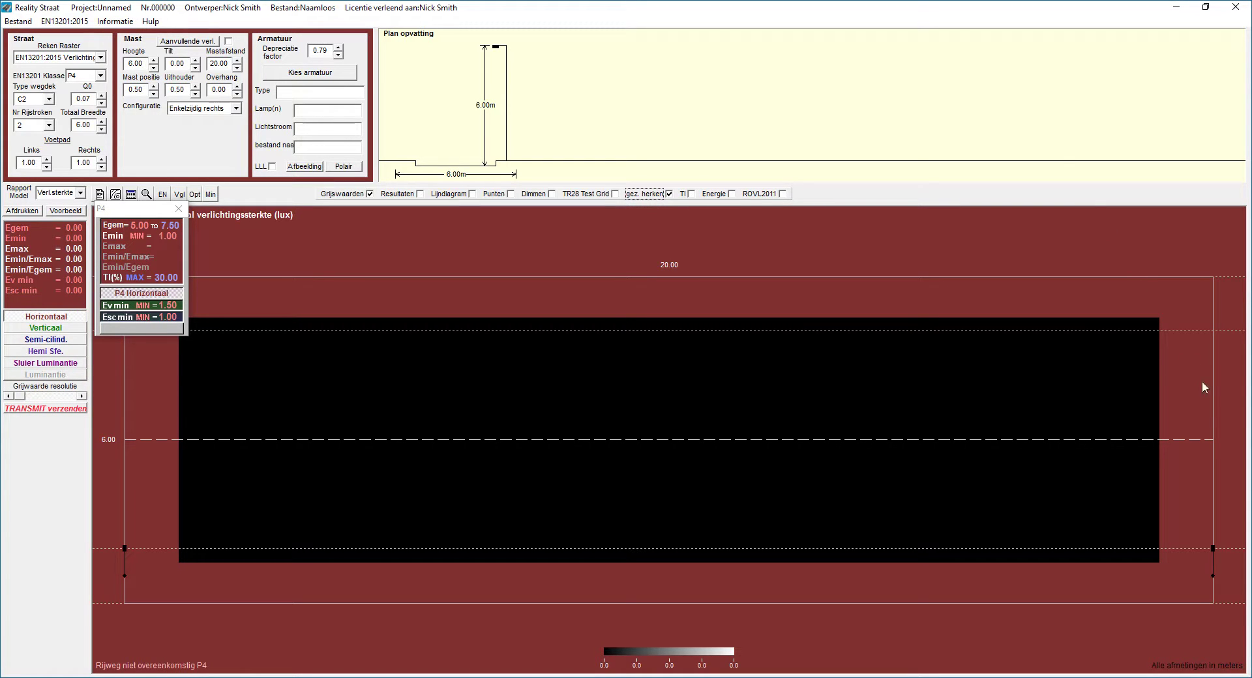
# - Switch to the EN 13201-2 PDF in Adobe Acrobat and check the facial recognition requirements in Table 3, P lighting classes
pyautogui.hotkey('alt', 'Tab')
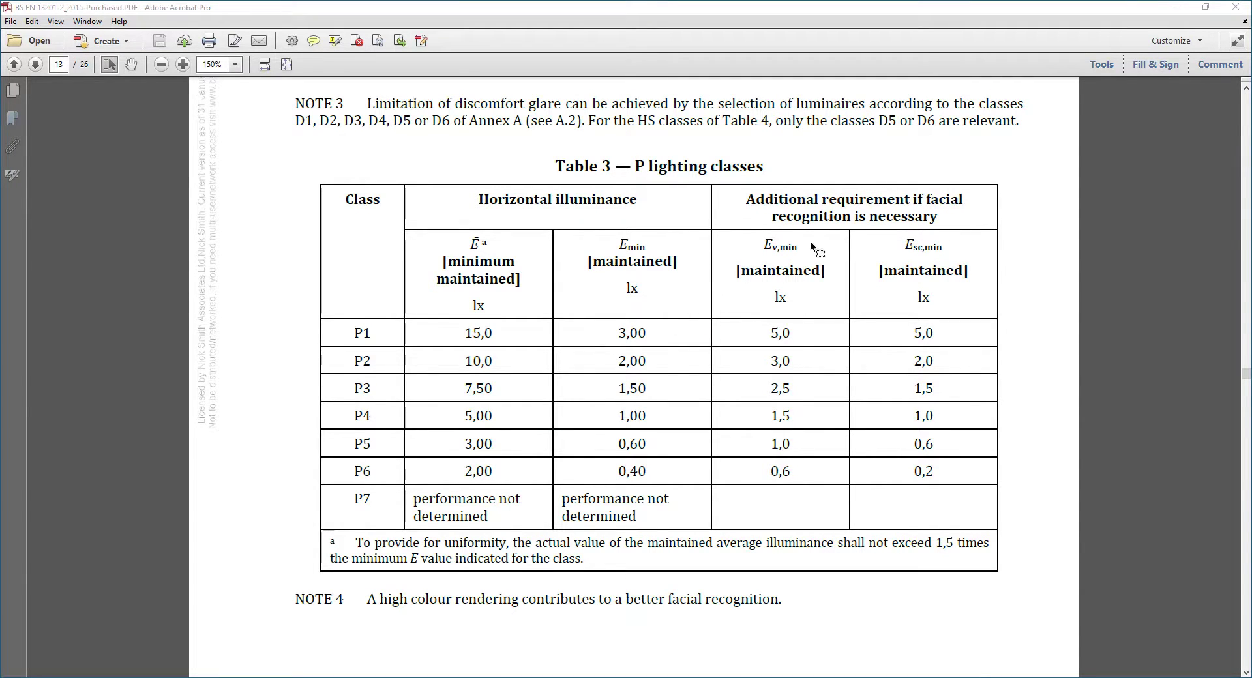
pyautogui.press('Escape')
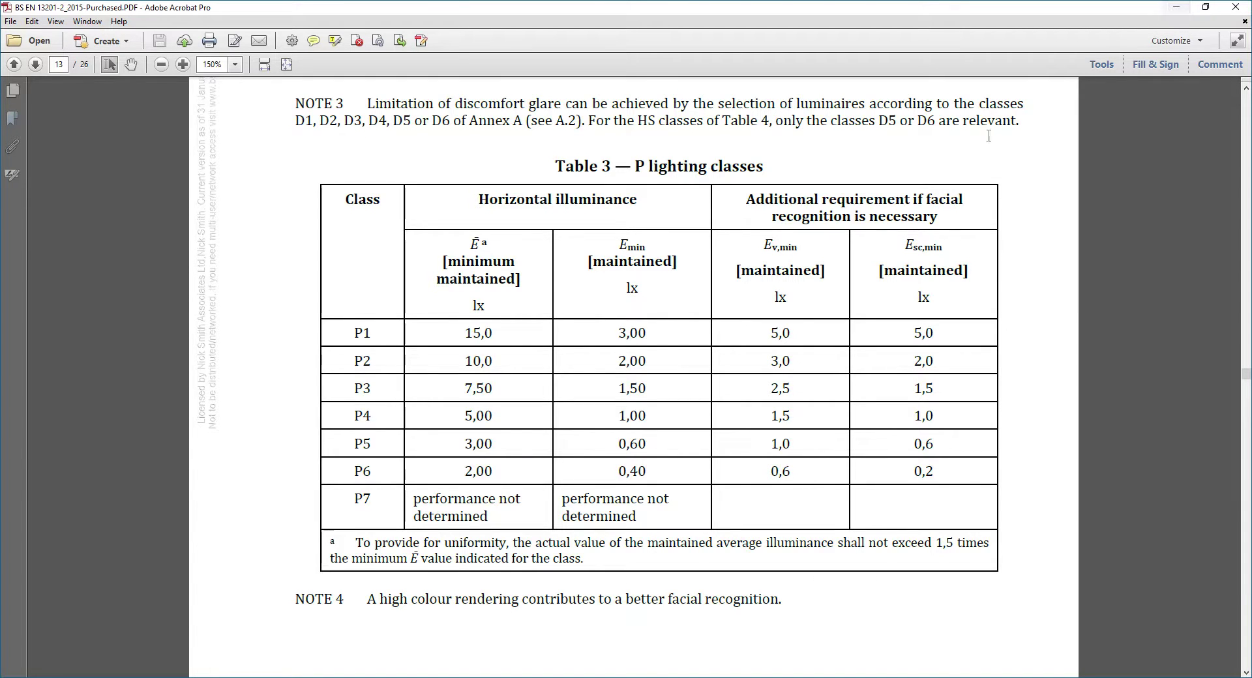
pyautogui.click(1177, 8)
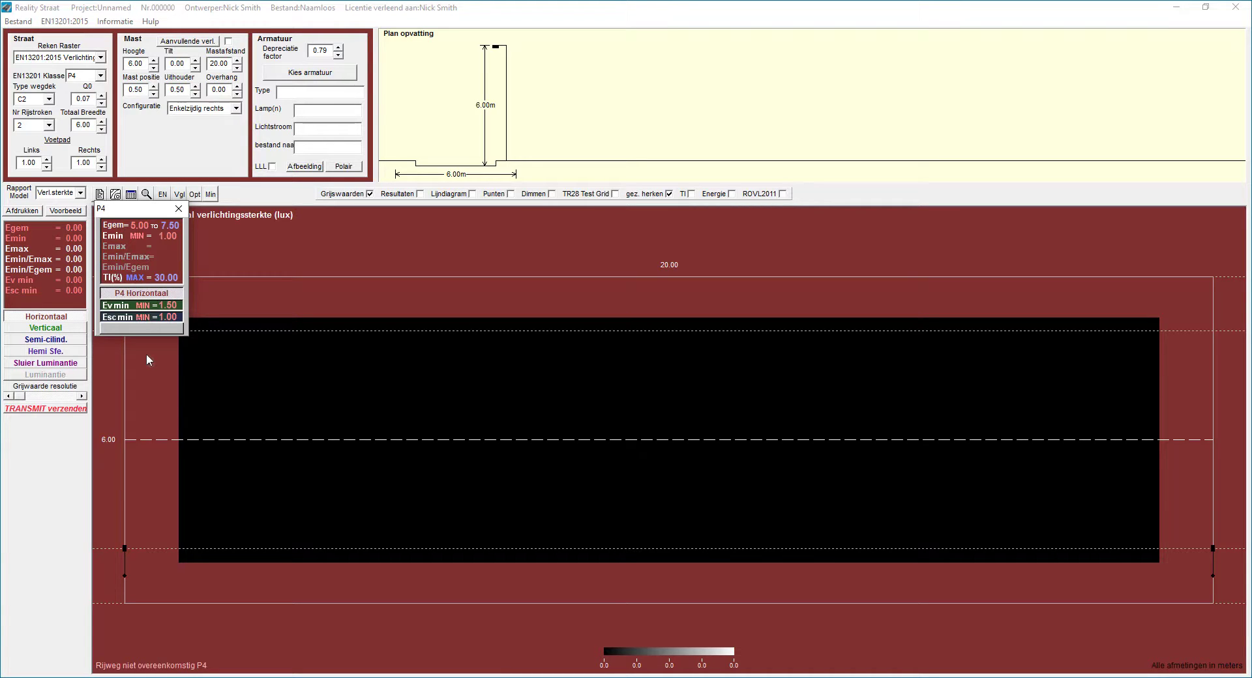
# - Turn off the facial recognition criteria and enable TI, Energie and ROVL2011 in Reality Straat
pyautogui.click(669, 193)
pyautogui.click(691, 194)
pyautogui.click(732, 194)
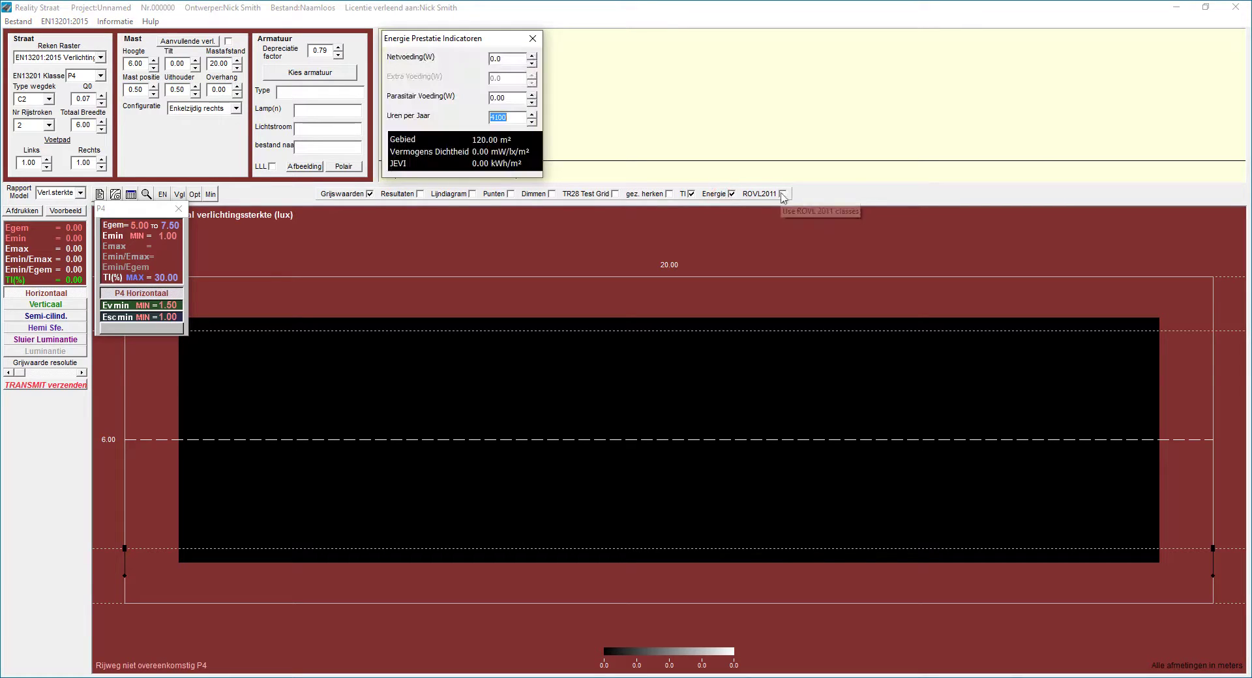
pyautogui.click(783, 194)
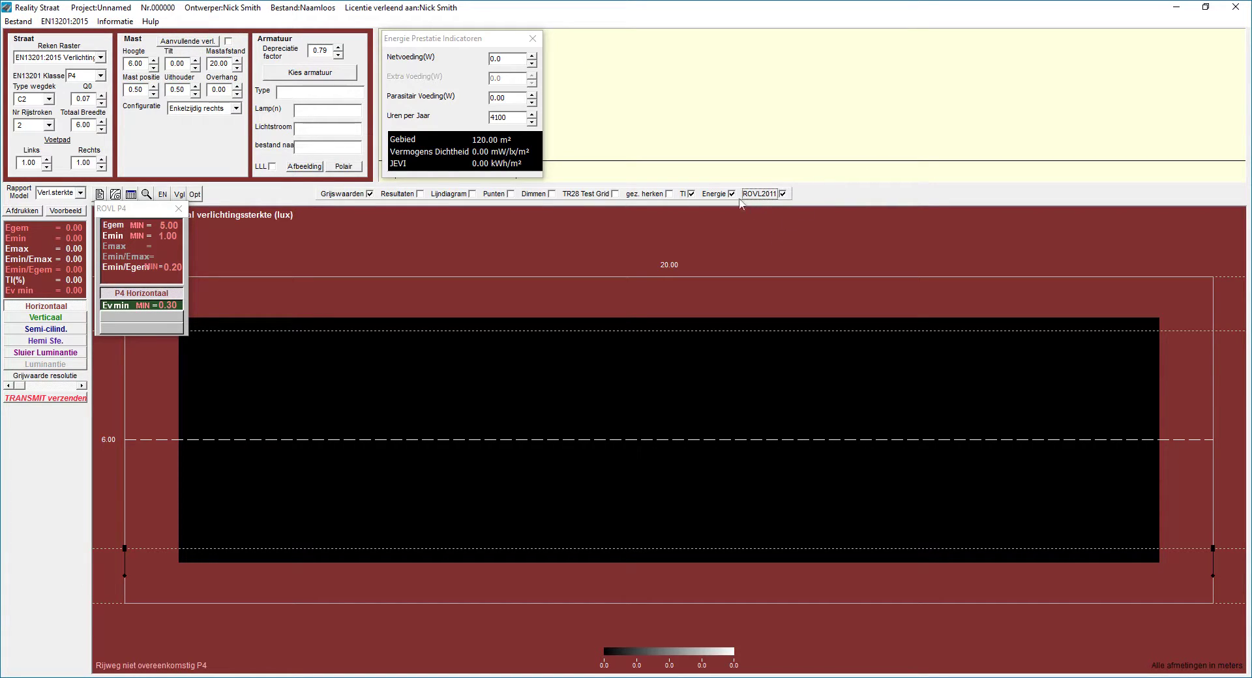
# - Enable Inschakelen ROVL and Nederlandse S Klasse in the program's default settings
pyautogui.click(19, 21)
pyautogui.click(24, 112)
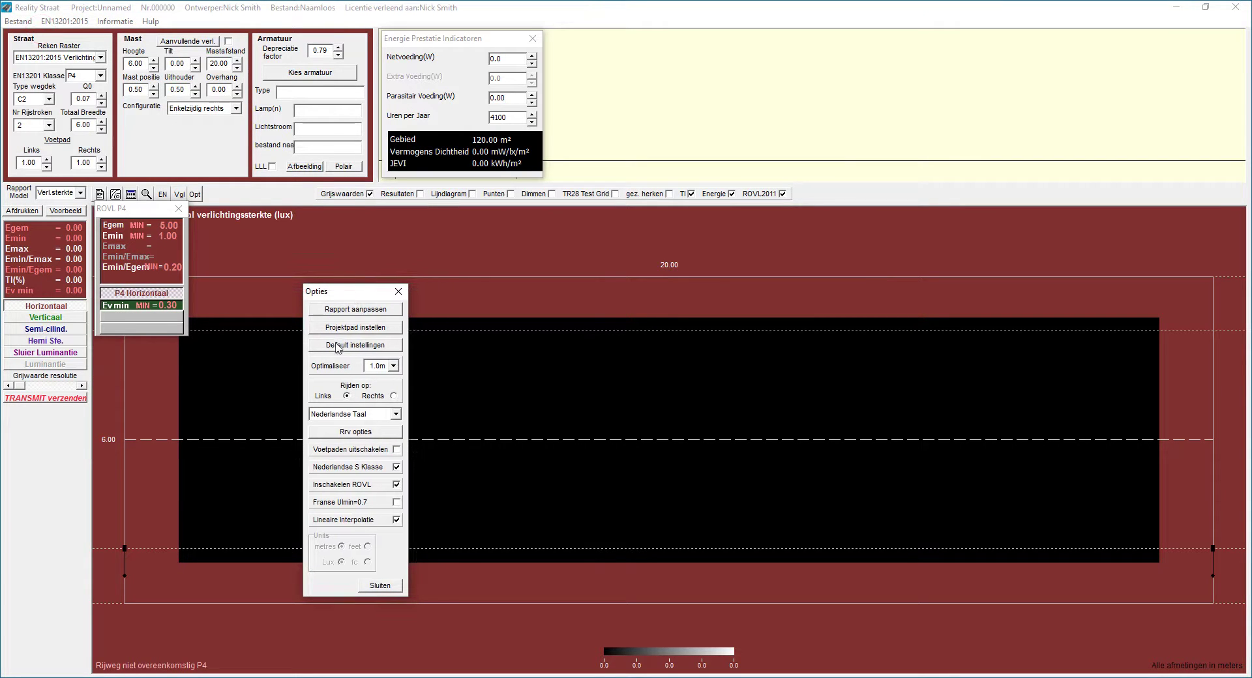
pyautogui.click(336, 345)
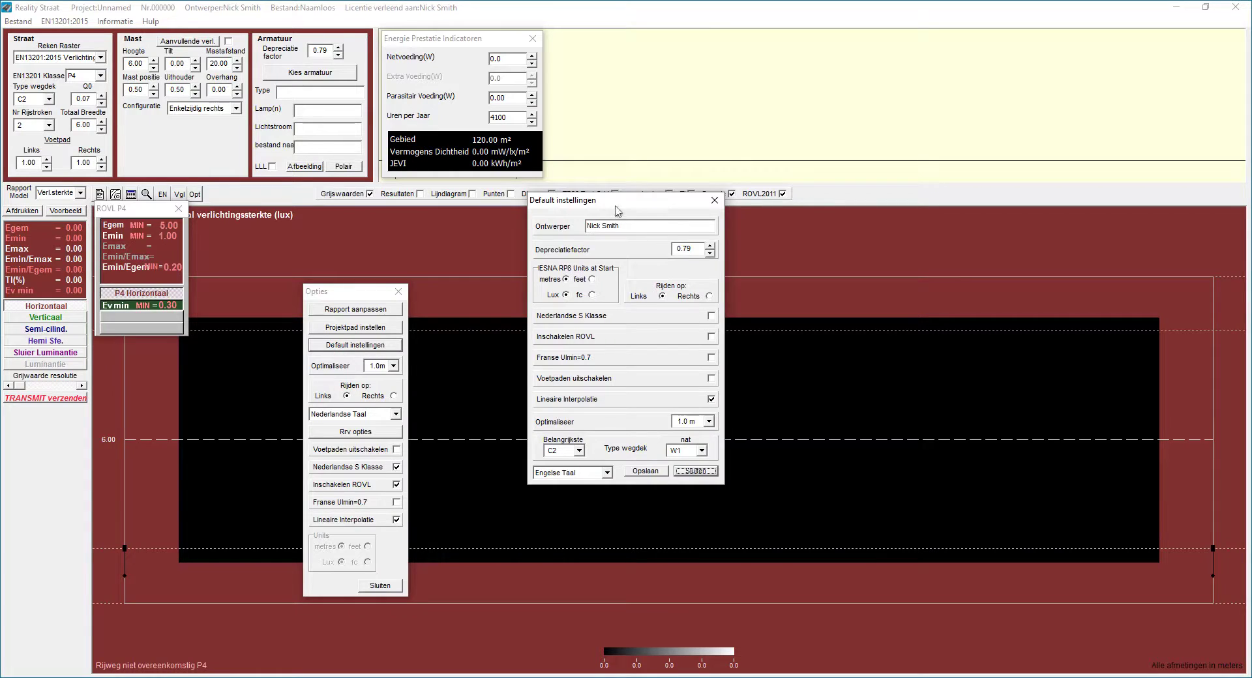
pyautogui.moveTo(615, 208); pyautogui.dragTo(498, 299)
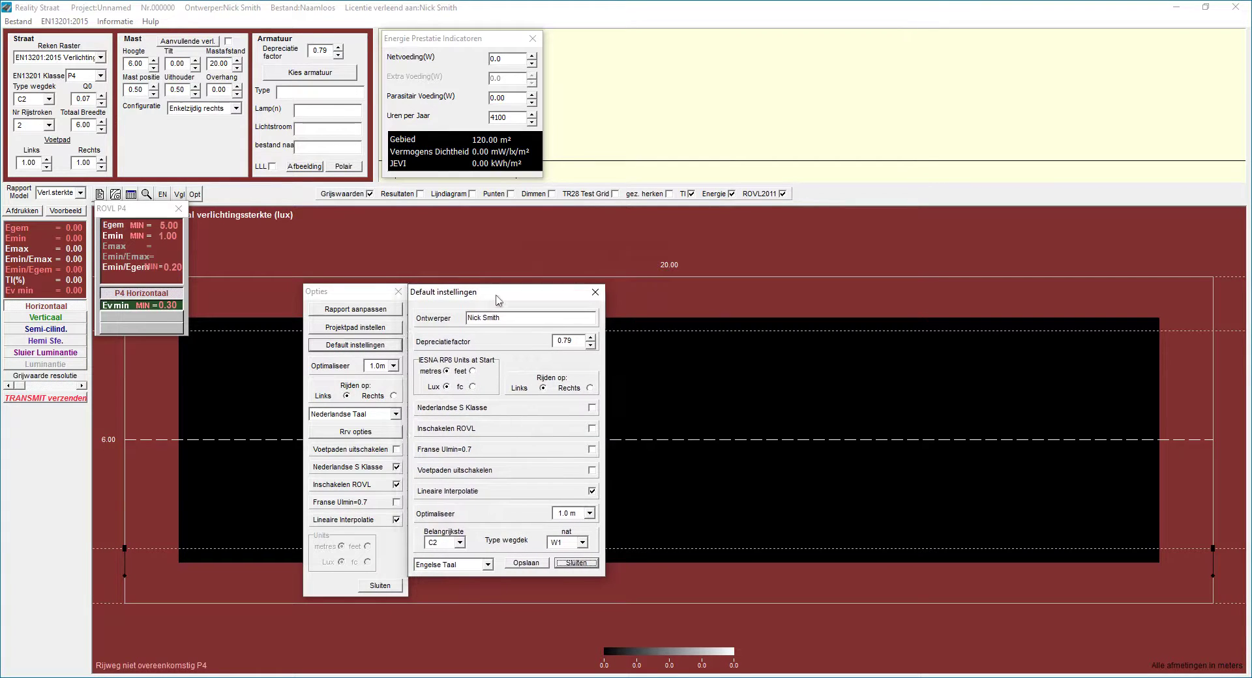
pyautogui.click(448, 430)
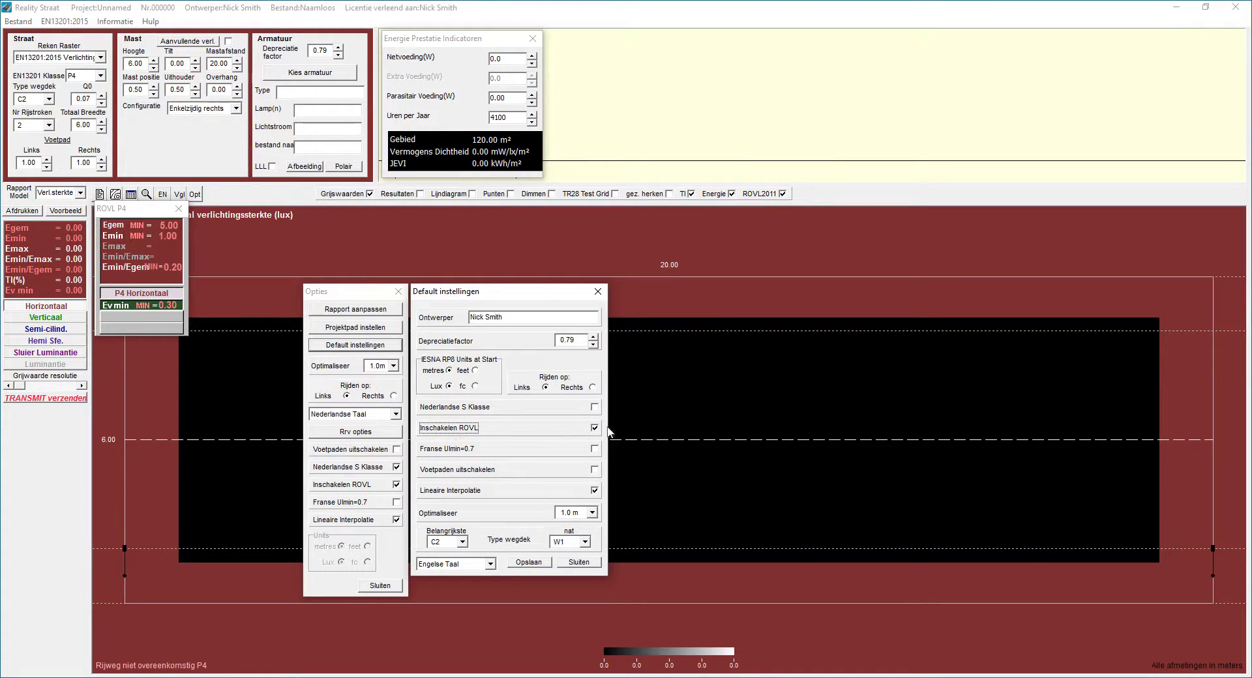
pyautogui.click(463, 407)
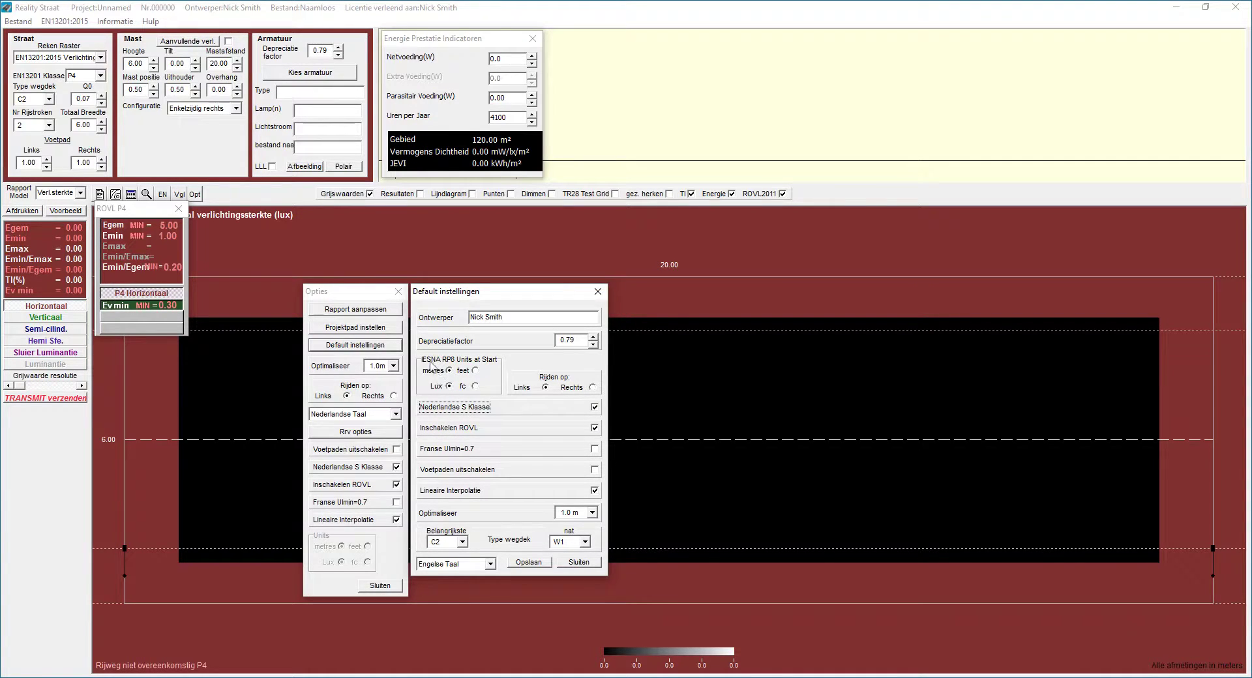
pyautogui.moveTo(327, 289); pyautogui.dragTo(284, 288)
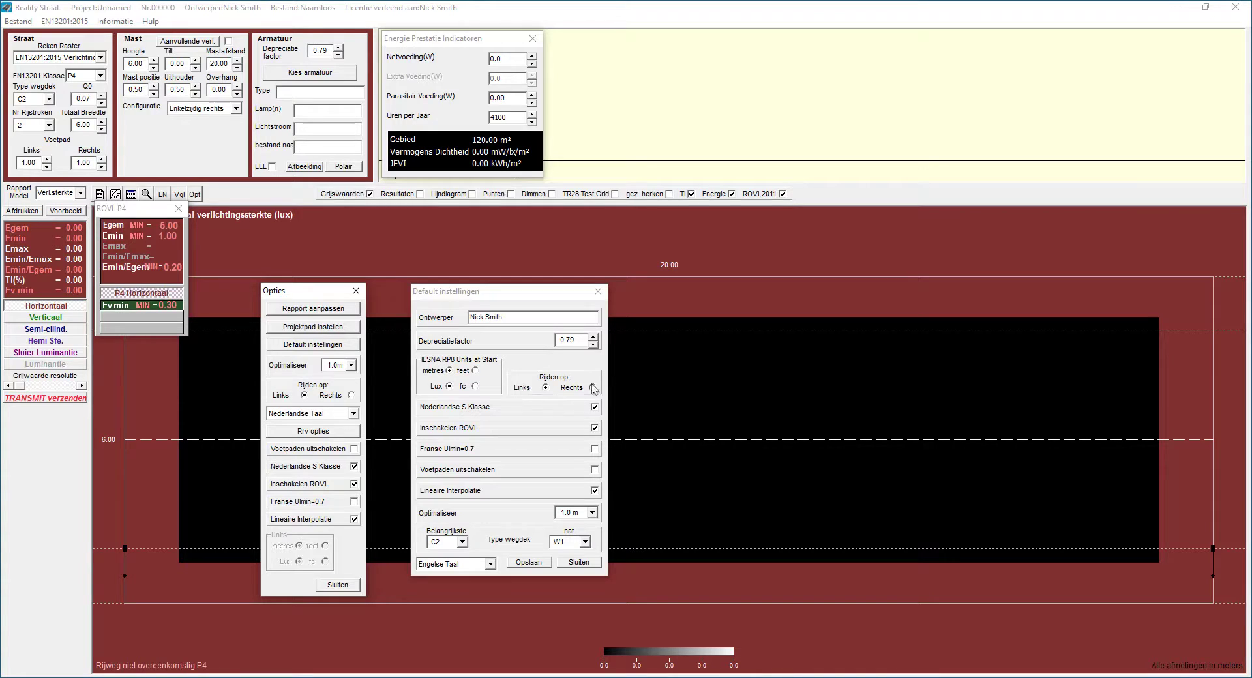
# - Review the default dry and wet road surface types and the optimisation increments, then close the default settings and options
pyautogui.click(440, 543)
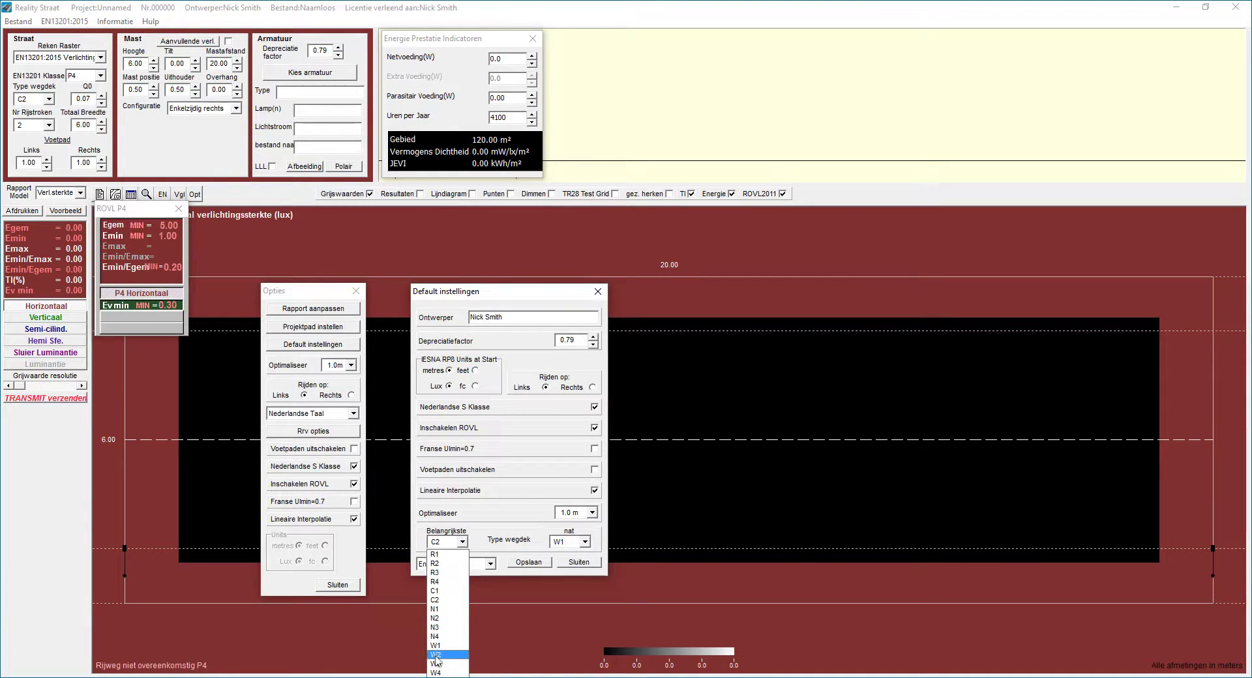
pyautogui.click(453, 540)
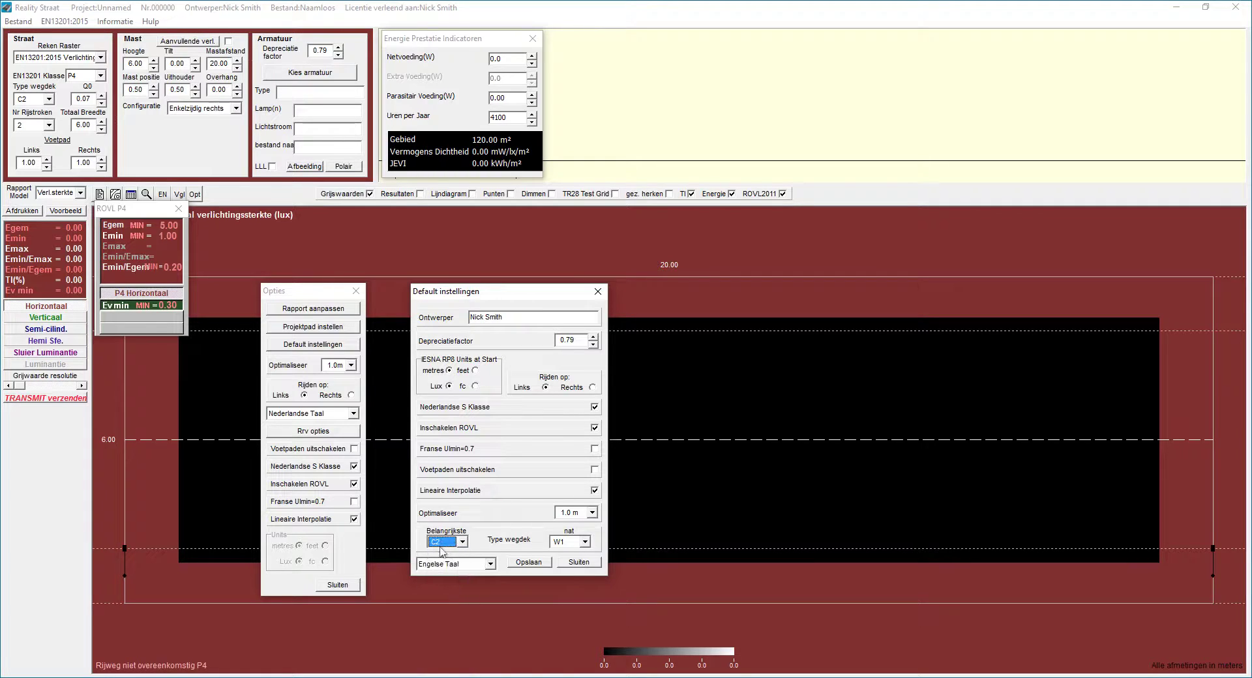
pyautogui.click(447, 543)
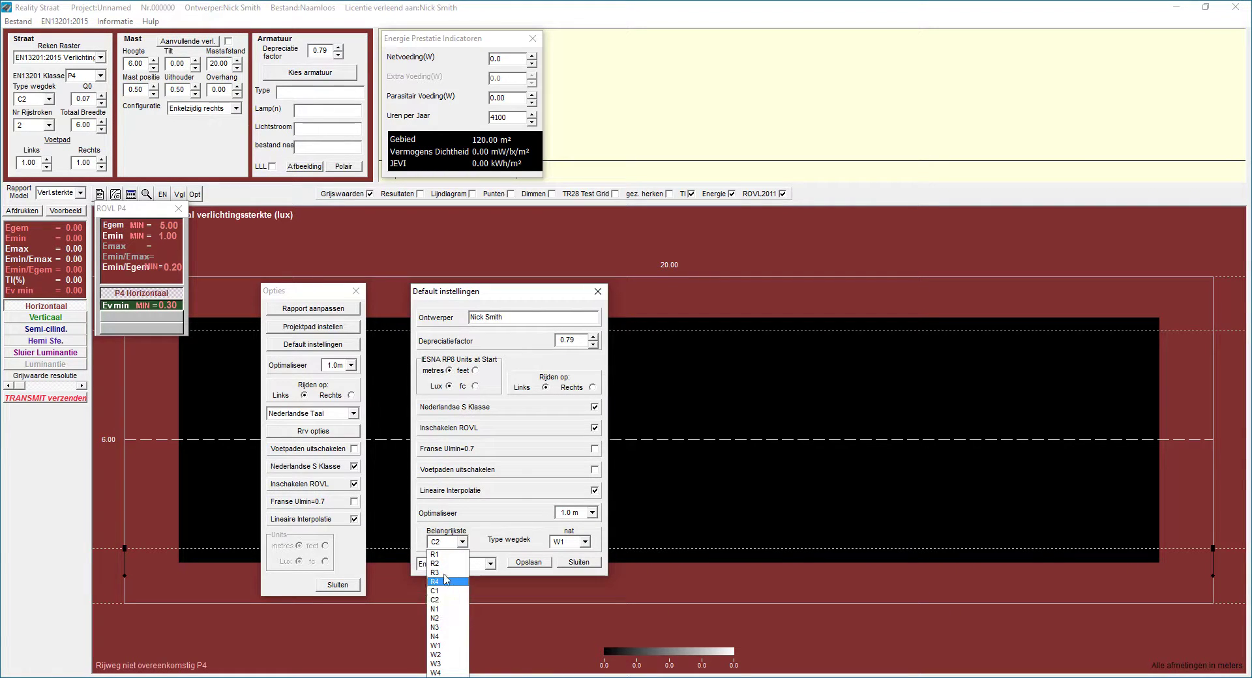
pyautogui.click(501, 528)
pyautogui.click(585, 542)
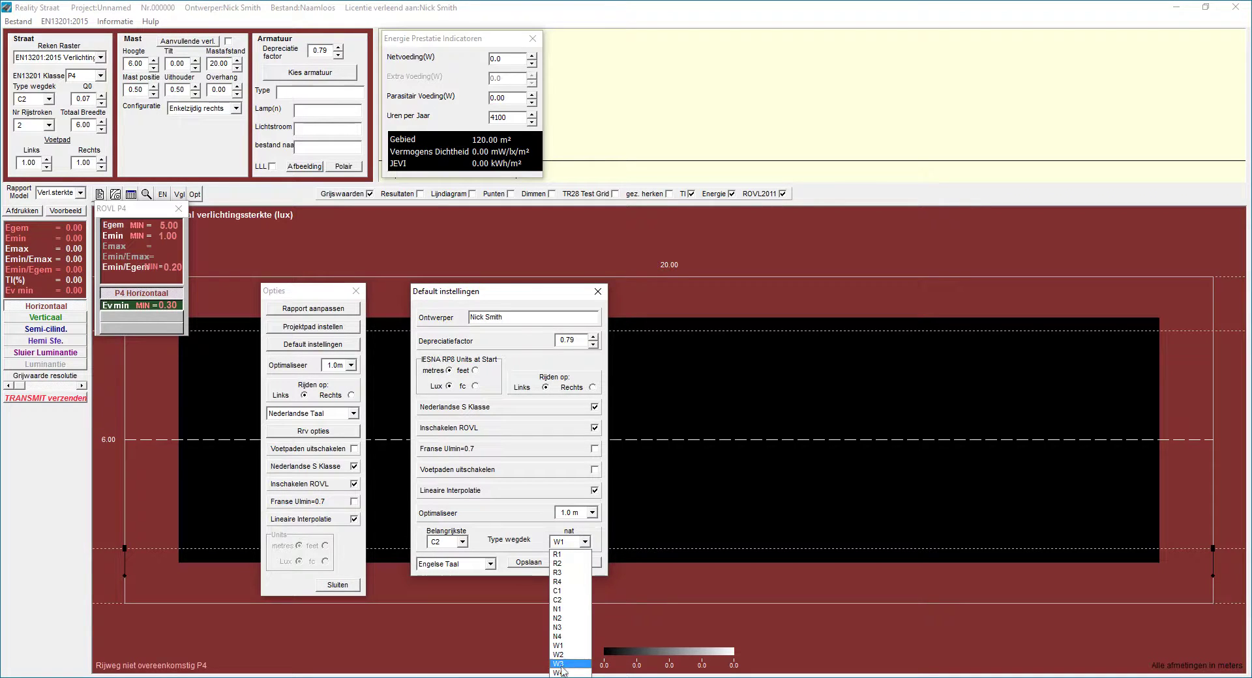
pyautogui.click(536, 520)
pyautogui.click(590, 513)
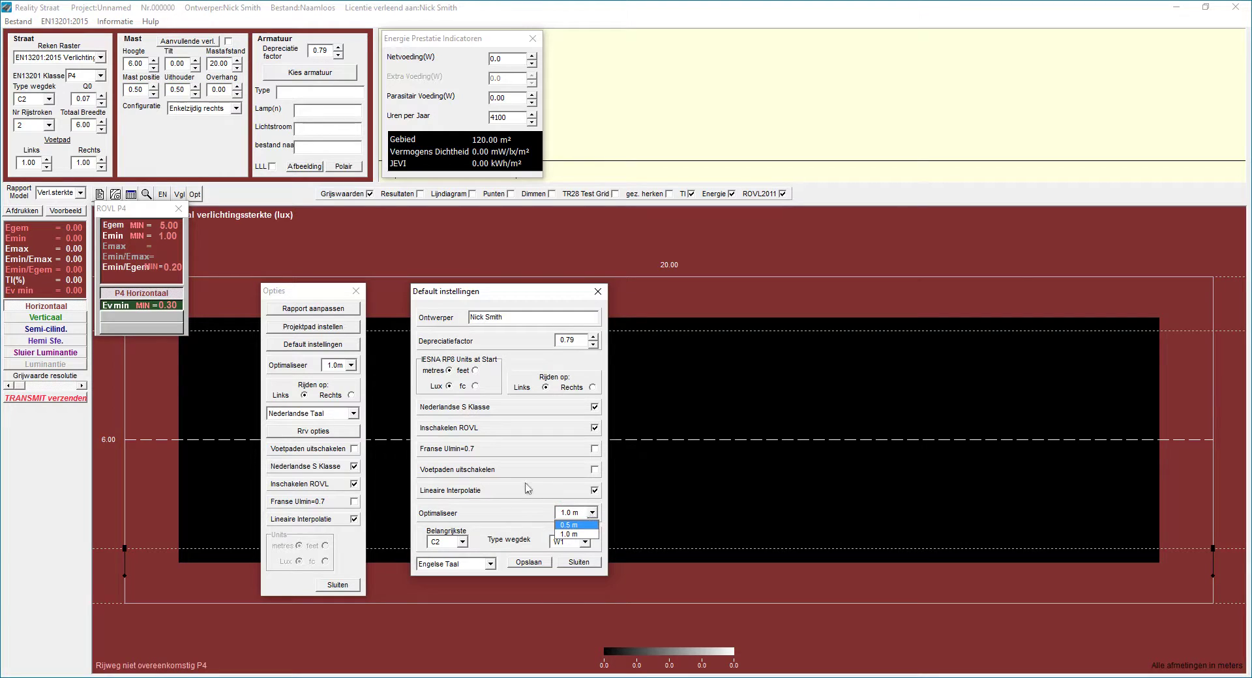
pyautogui.click(517, 505)
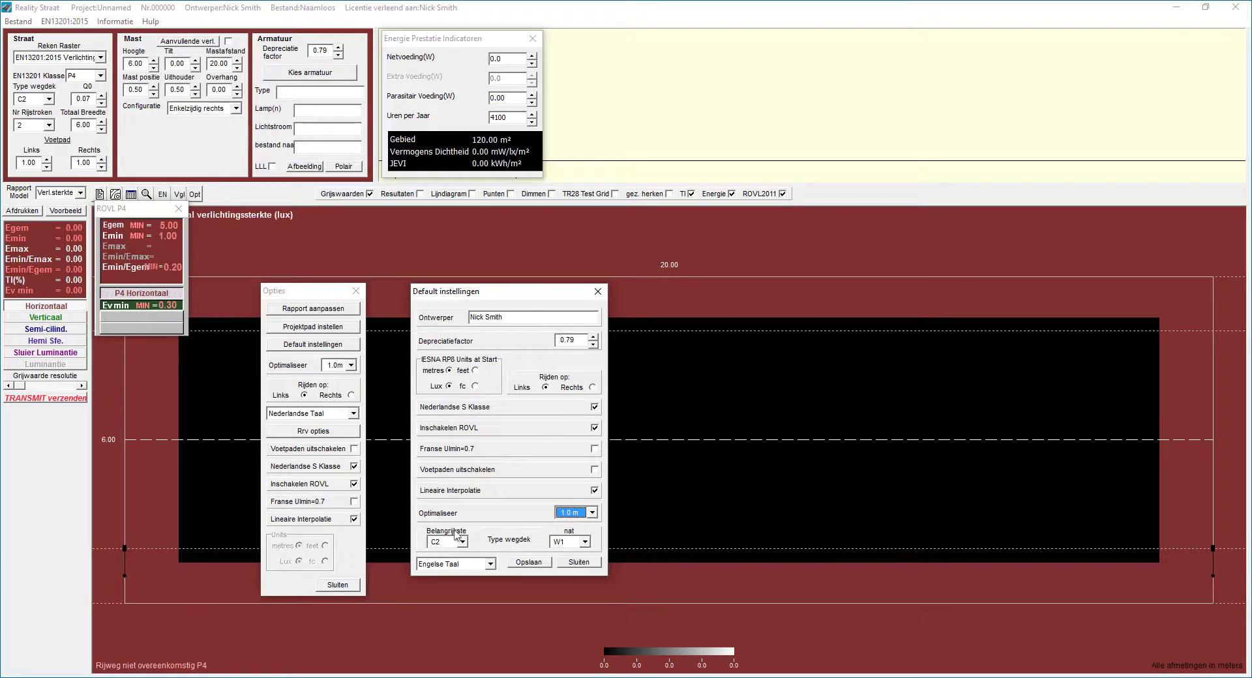
pyautogui.click(579, 565)
pyautogui.click(338, 585)
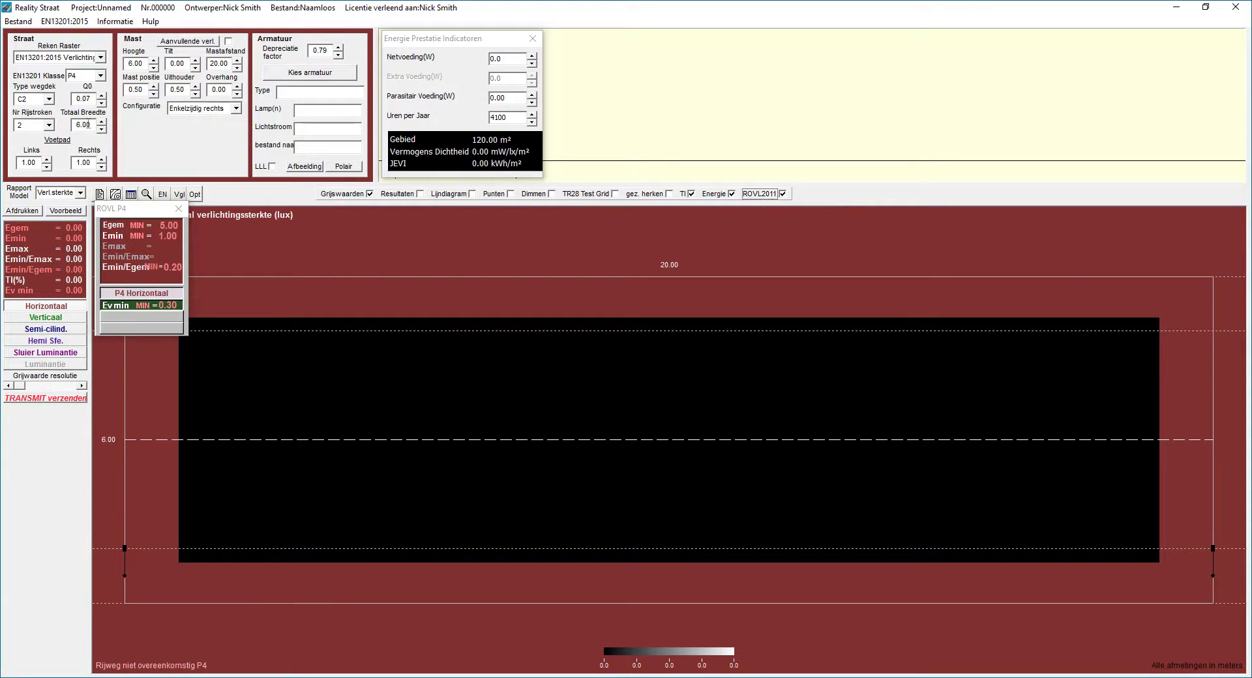
# - Set the total road width to 11 m and both the left and right footpath widths to 3 m
pyautogui.doubleClick(96, 126)
pyautogui.write('11')
pyautogui.press('Tab')
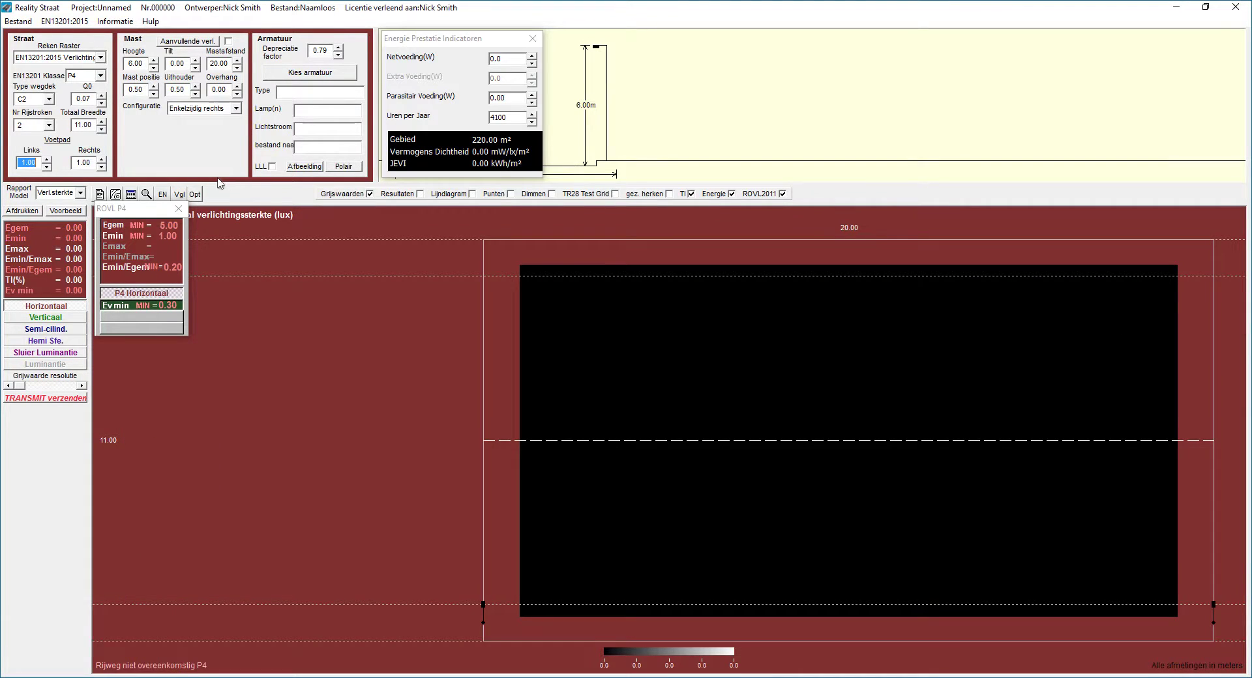
pyautogui.write('3')
pyautogui.press('Tab')
pyautogui.write('3')
pyautogui.press('Tab')
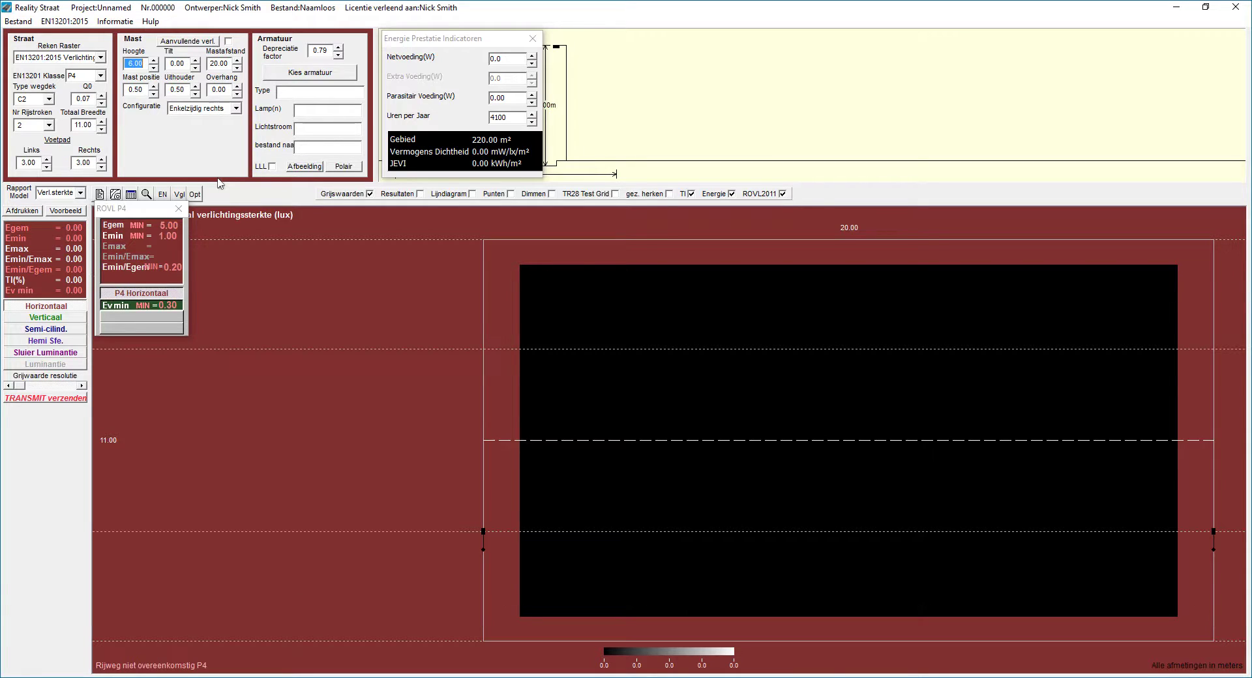
# - Set the mast position to 3 m and the outreach (Uithouder) to 0.75 m
pyautogui.press('Tab')
pyautogui.press('Tab')
pyautogui.press('Tab')
pyautogui.write('3')
pyautogui.press('Tab')
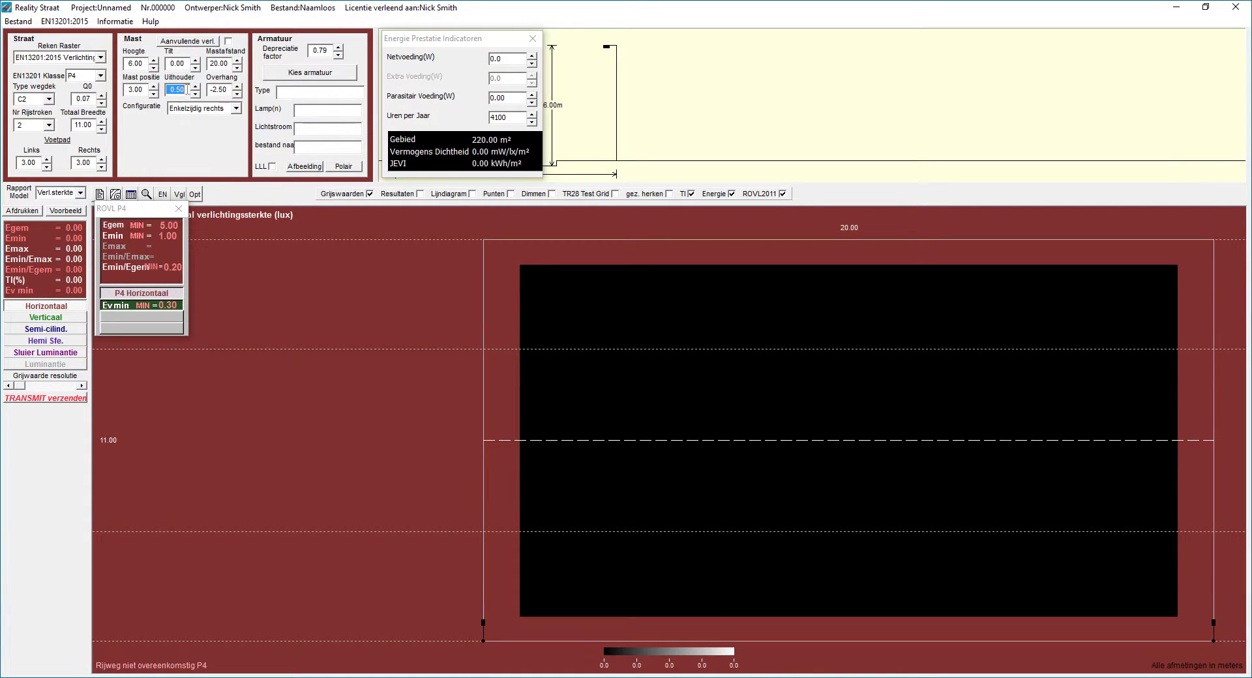
pyautogui.write('0.75')
pyautogui.press('Tab')
# - Open the luminaire database at _My data, Philips, Digistreet, 3000K and sort the list by luminous flux in descending order
pyautogui.click(309, 73)
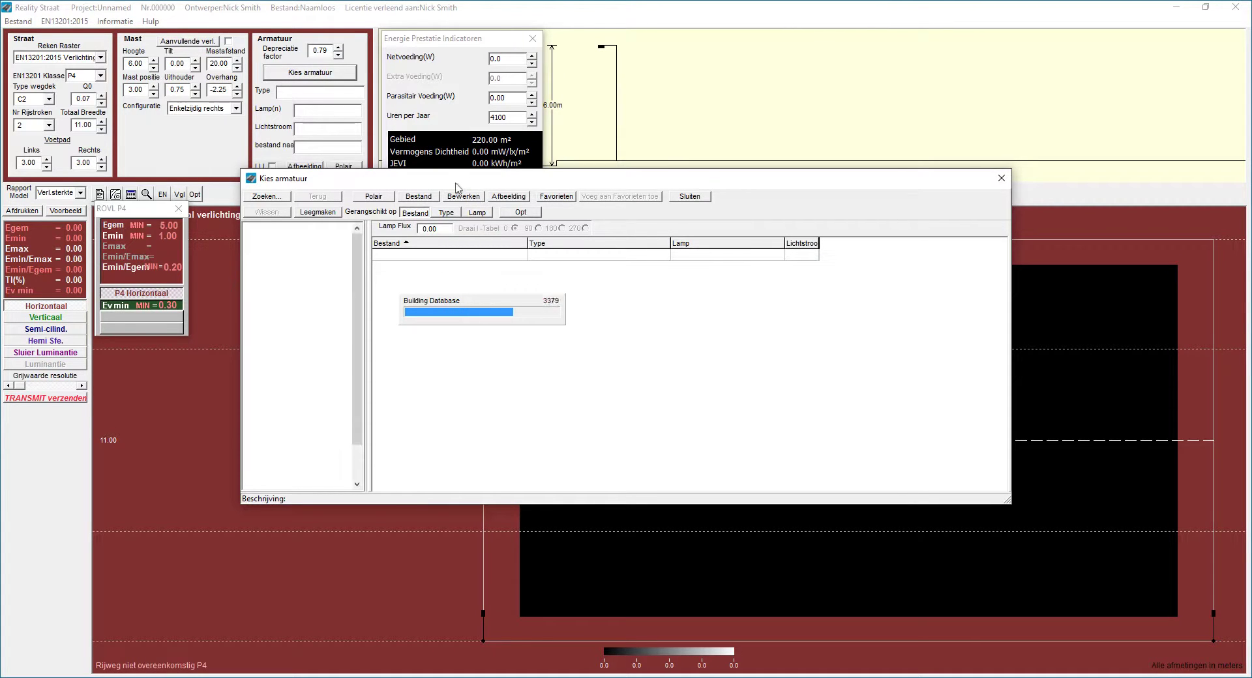
pyautogui.moveTo(460, 184); pyautogui.dragTo(451, 254)
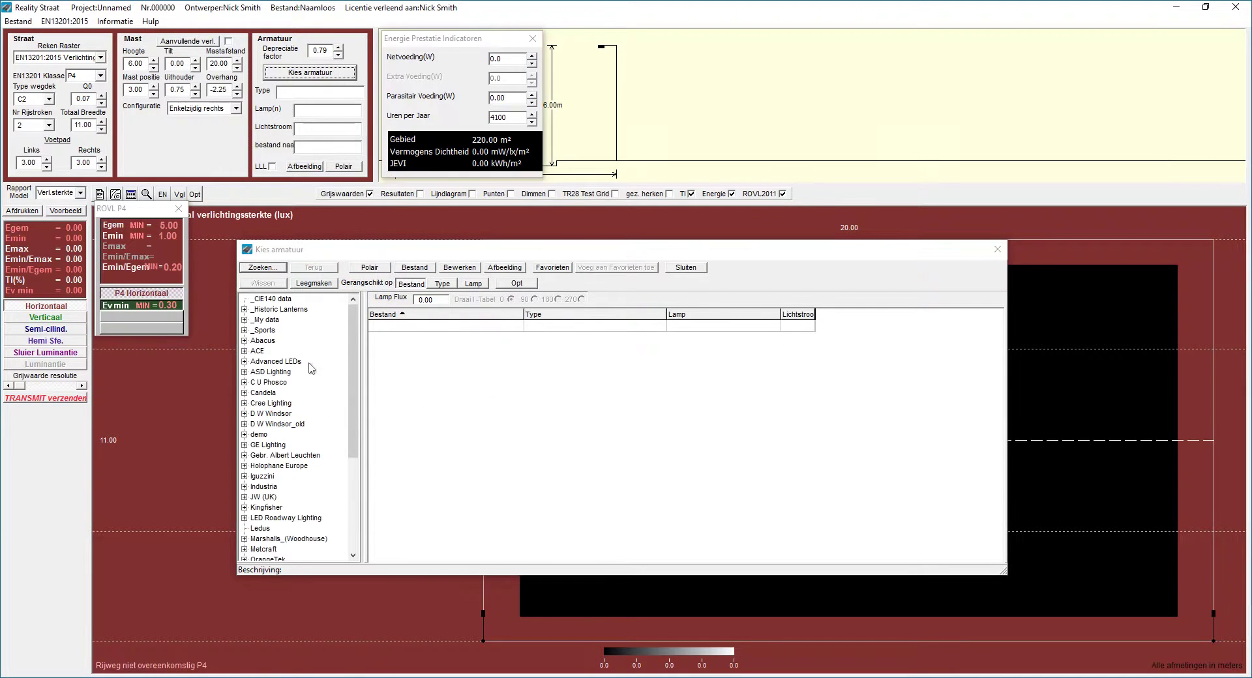
pyautogui.click(244, 320)
pyautogui.click(254, 392)
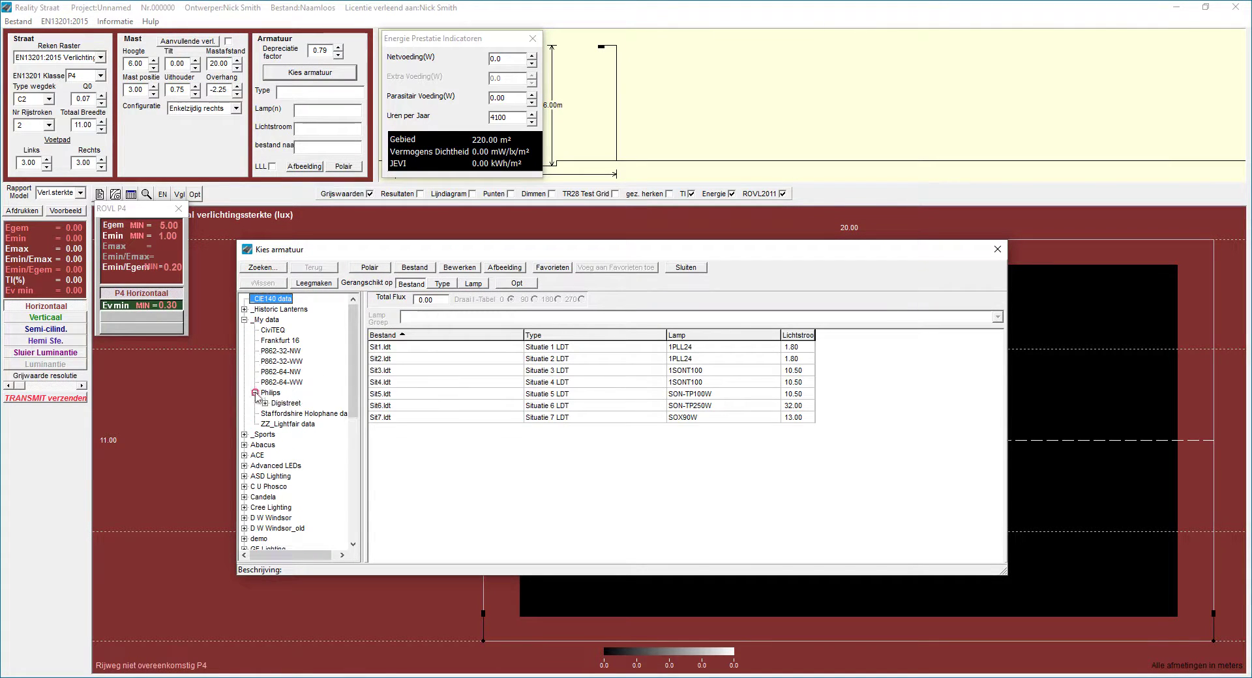
pyautogui.click(265, 403)
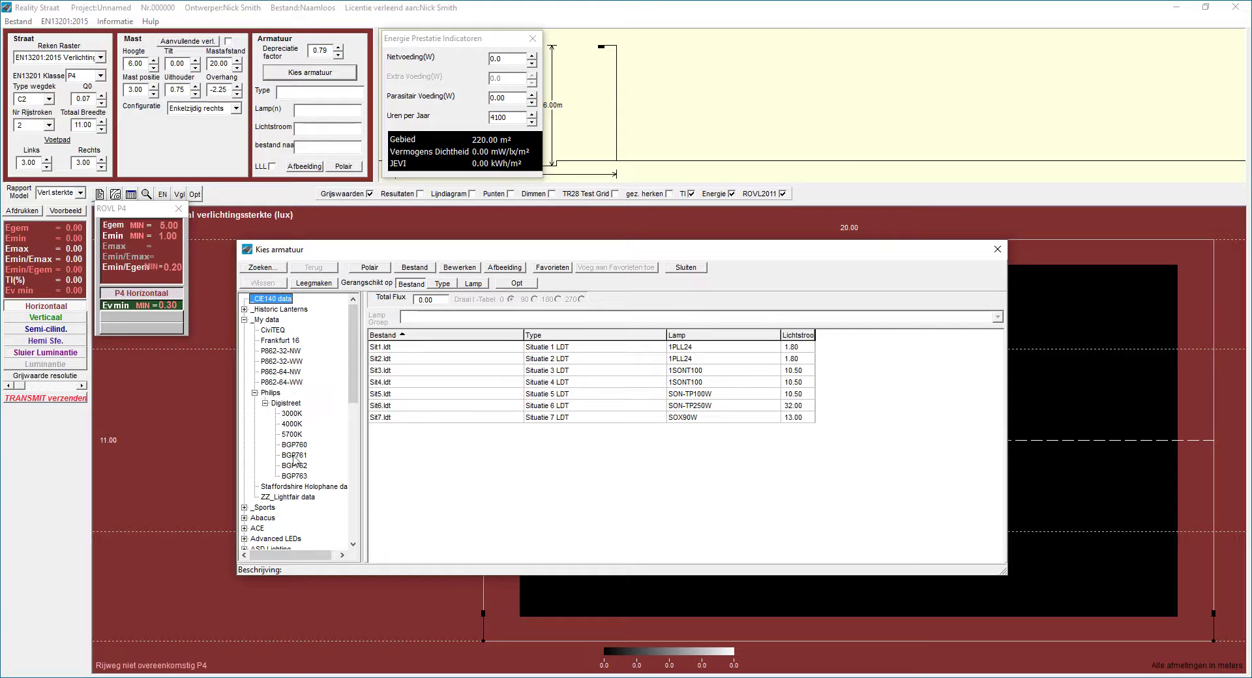
pyautogui.click(293, 414)
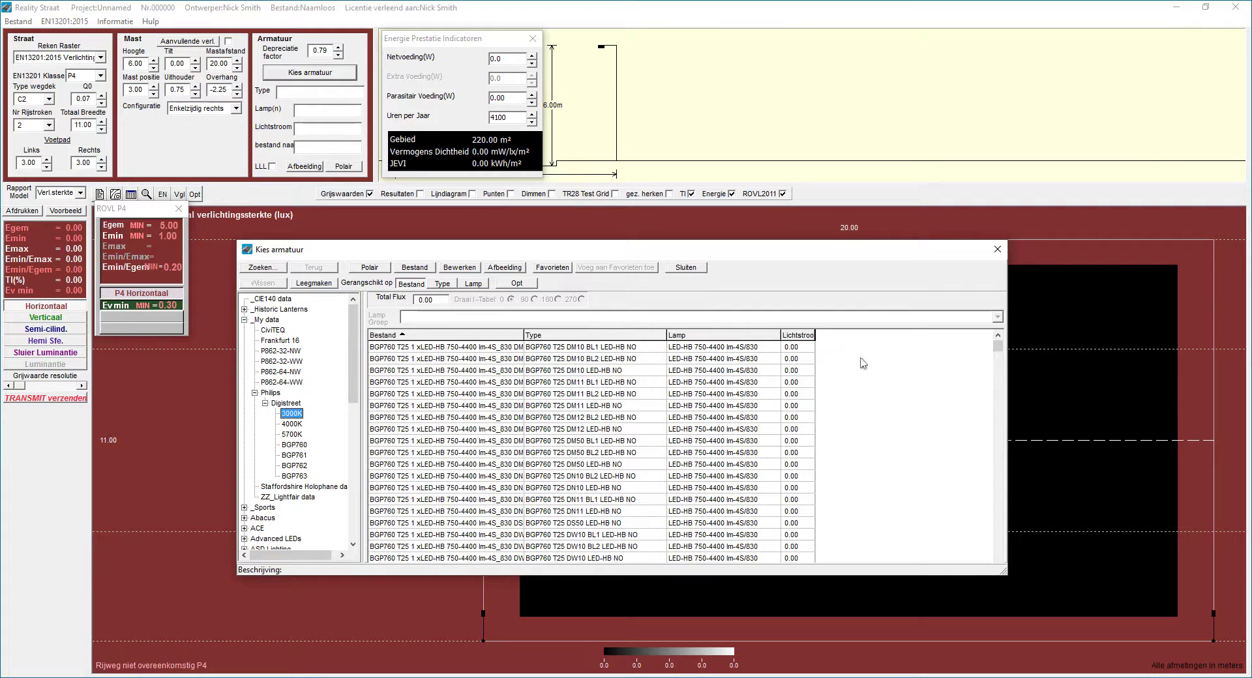
pyautogui.click(801, 345)
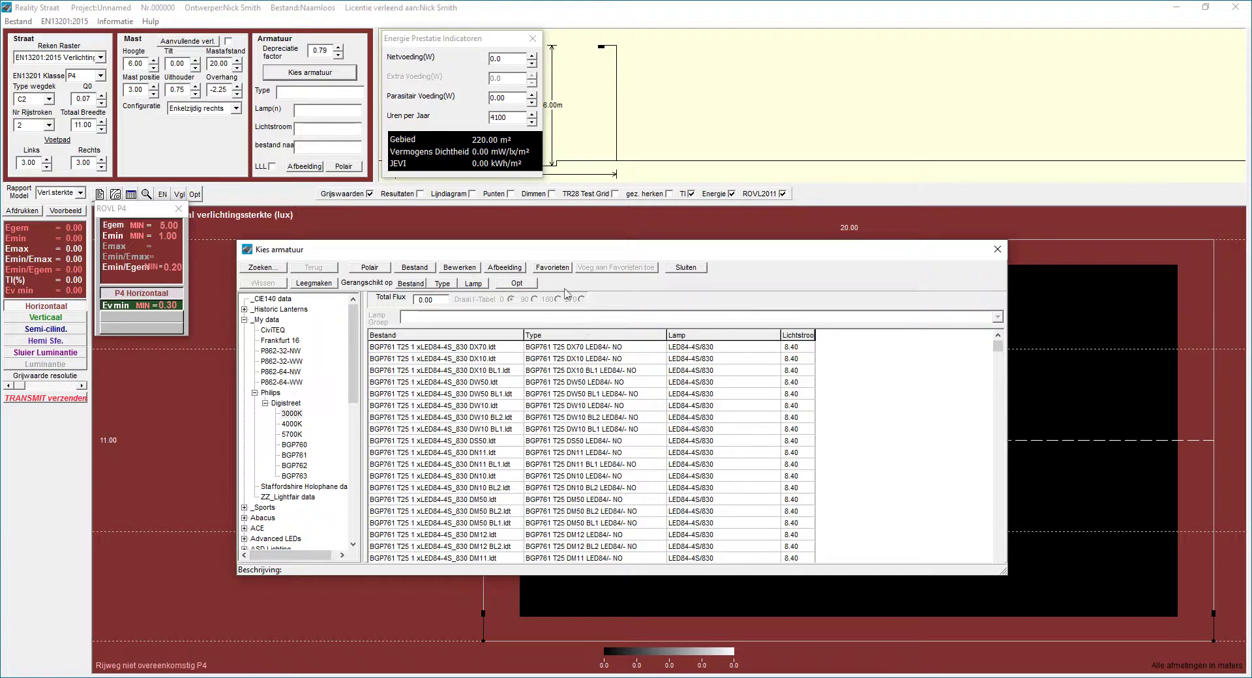
# - Increase the mast spacing (Mastafstand) to 26 m
pyautogui.moveTo(560, 249); pyautogui.dragTo(559, 231)
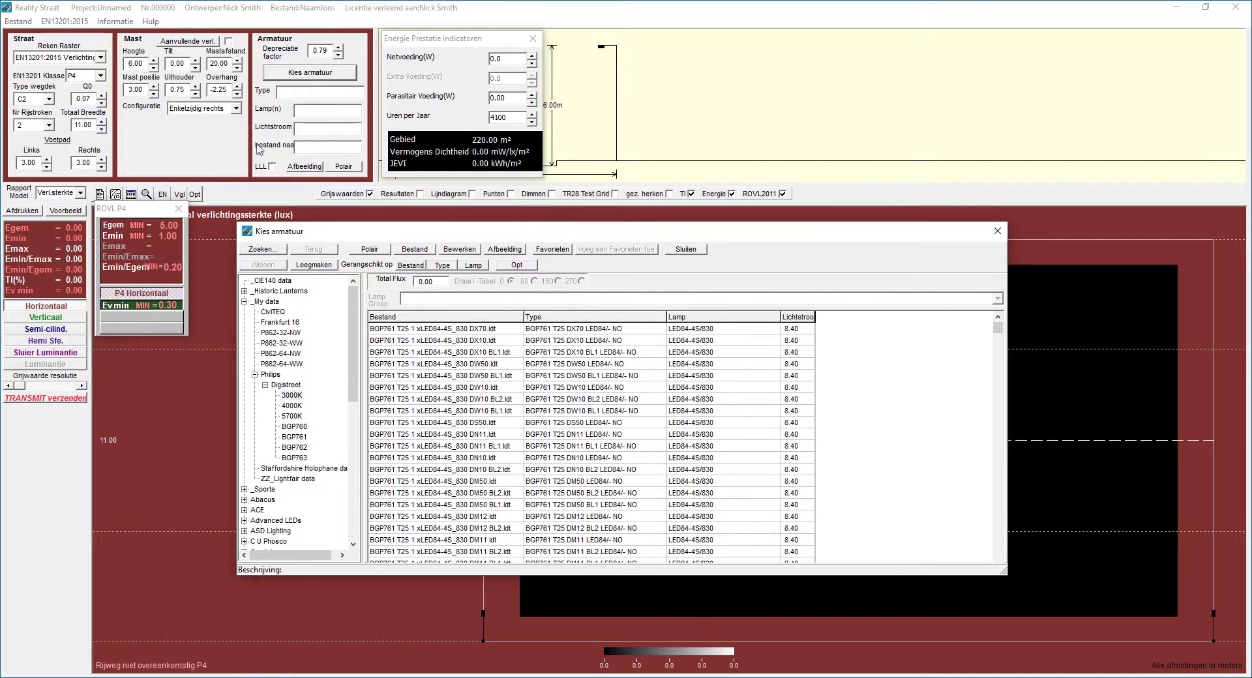
pyautogui.click(238, 60)
pyautogui.click(237, 60)
pyautogui.click(237, 60)
pyautogui.click(237, 60)
pyautogui.click(237, 60)
pyautogui.click(237, 60)
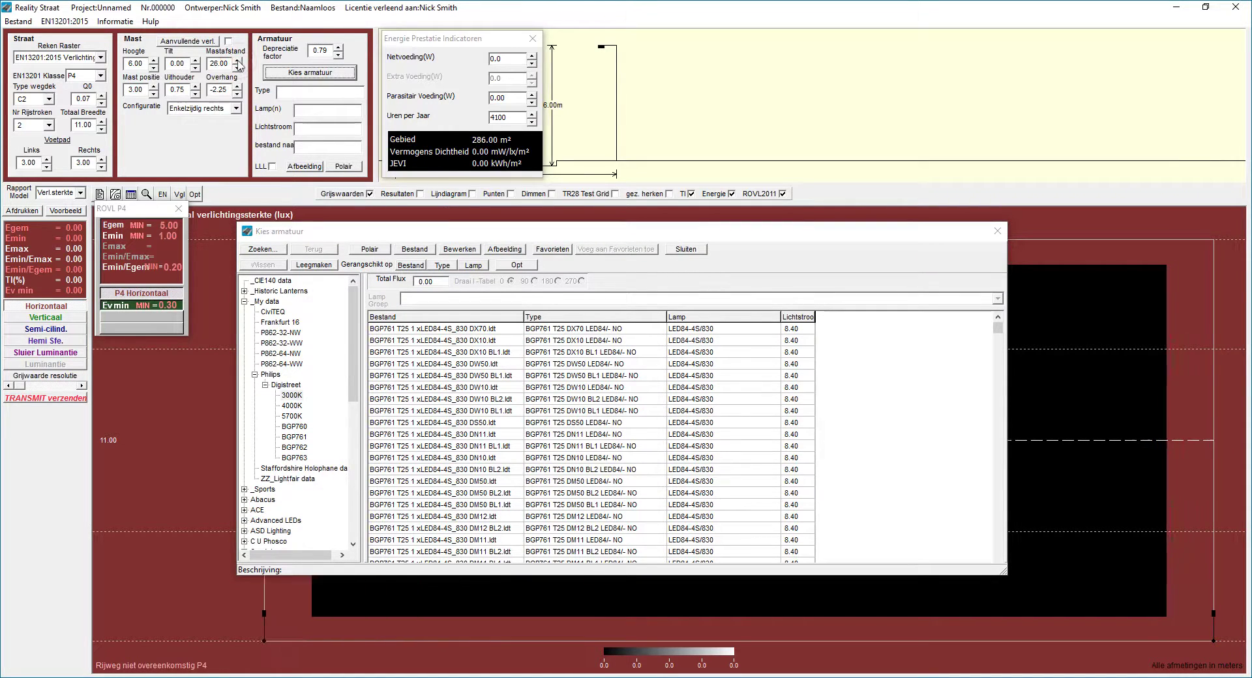
pyautogui.moveTo(485, 239); pyautogui.dragTo(525, 269)
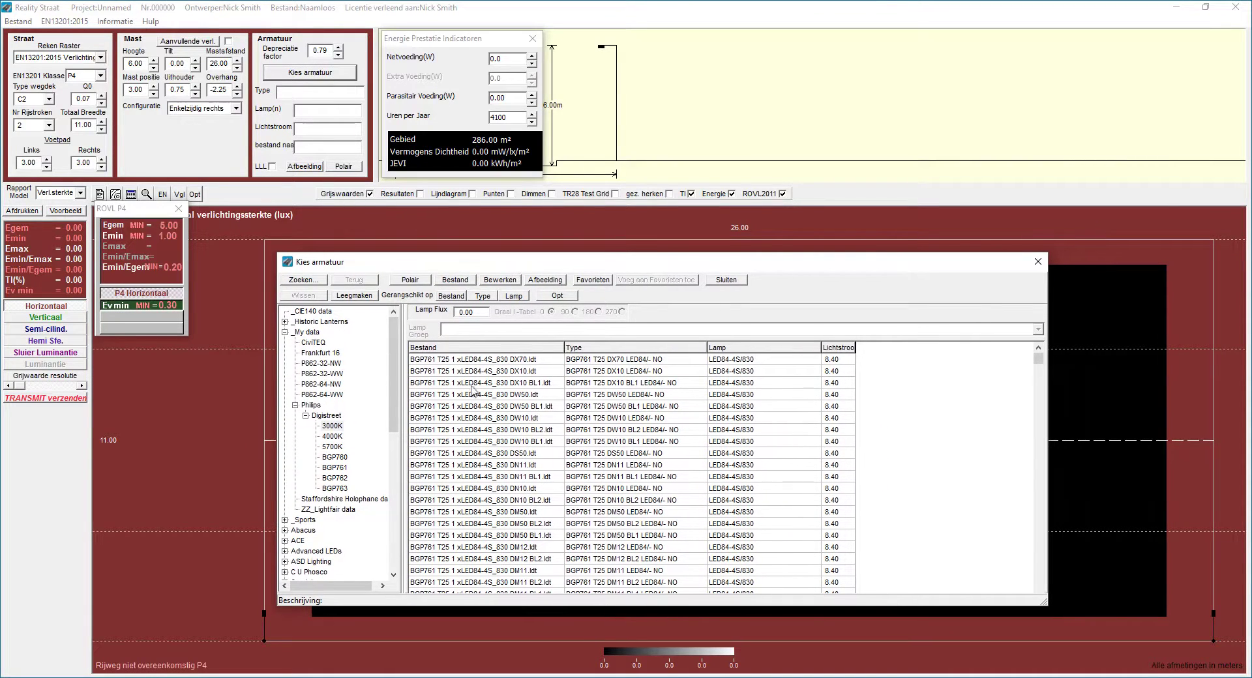
# - Try the BGP761 T25 LED84 and LED79 luminaires one by one to compare their lighting results, finishing on DW10 BL1 LED79
pyautogui.click(482, 361)
pyautogui.press('Down')
pyautogui.press('Down')
pyautogui.press('Down')
pyautogui.press('Down')
pyautogui.press('Down')
pyautogui.press('Down')
pyautogui.press('Down')
pyautogui.press('Down')
pyautogui.press('Down')
pyautogui.press('Down')
pyautogui.press('Down')
pyautogui.press('Down')
pyautogui.press('Down')
pyautogui.press('Down')
pyautogui.press('Down')
pyautogui.press('Down')
pyautogui.press('Down')
pyautogui.press('Home')
pyautogui.press('Down')
pyautogui.press('Down')
pyautogui.press('Down')
pyautogui.press('Down')
pyautogui.press('Down')
pyautogui.press('Down')
pyautogui.press('Down')
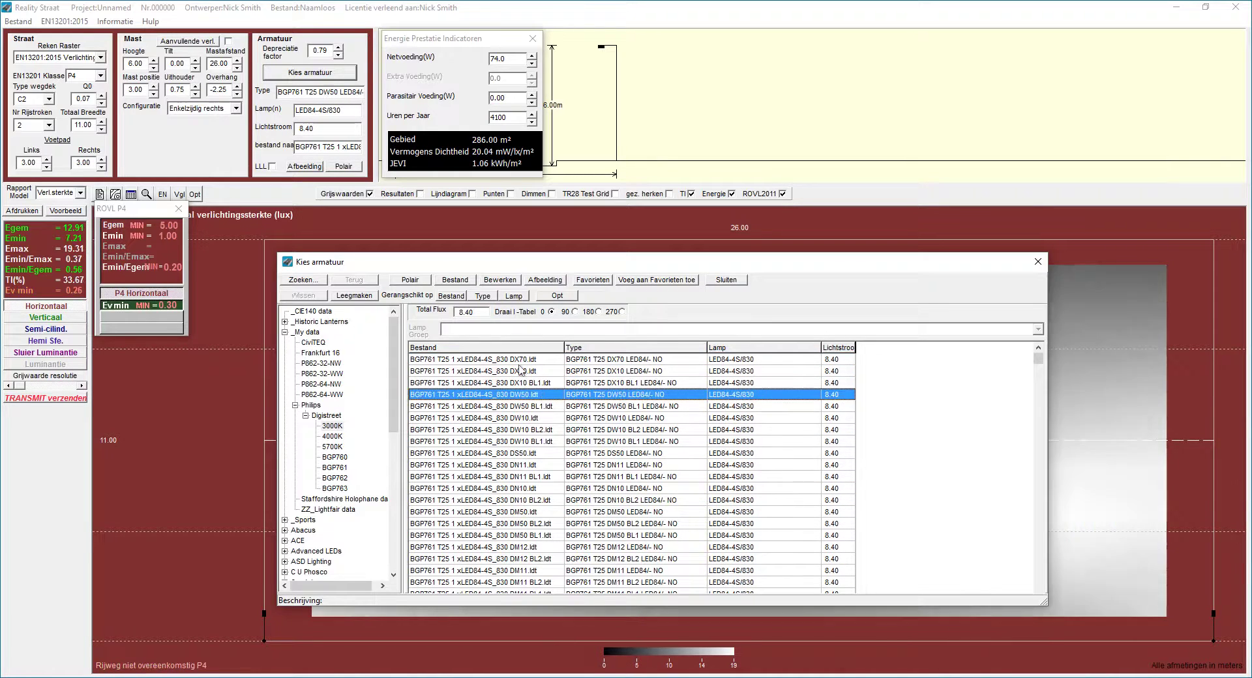
pyautogui.press('Down')
pyautogui.press('Down')
pyautogui.press('Down')
pyautogui.press('Down')
pyautogui.press('Down')
pyautogui.press('Down')
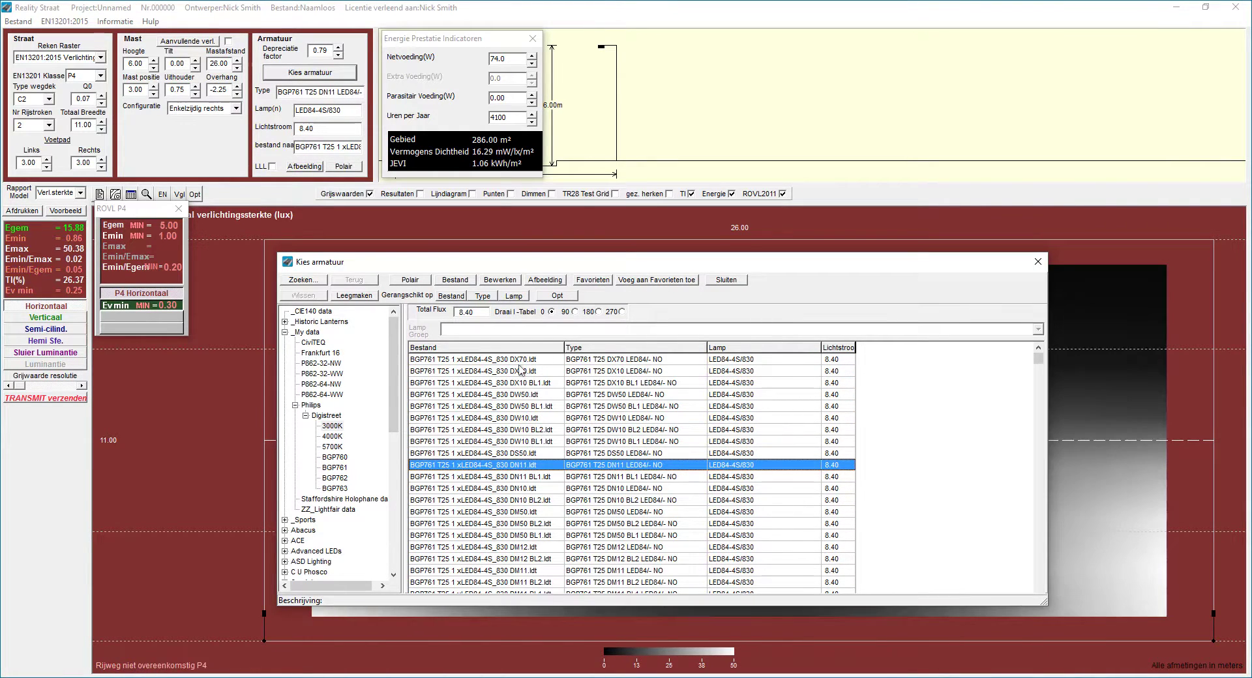
pyautogui.press('Down')
pyautogui.press('Down')
pyautogui.press('Down')
pyautogui.press('Down')
pyautogui.press('Down')
pyautogui.press('Down')
pyautogui.press('Down')
pyautogui.press('Down')
pyautogui.press('Down')
pyautogui.press('Down')
pyautogui.press('Down')
pyautogui.press('Down')
pyautogui.press('Down')
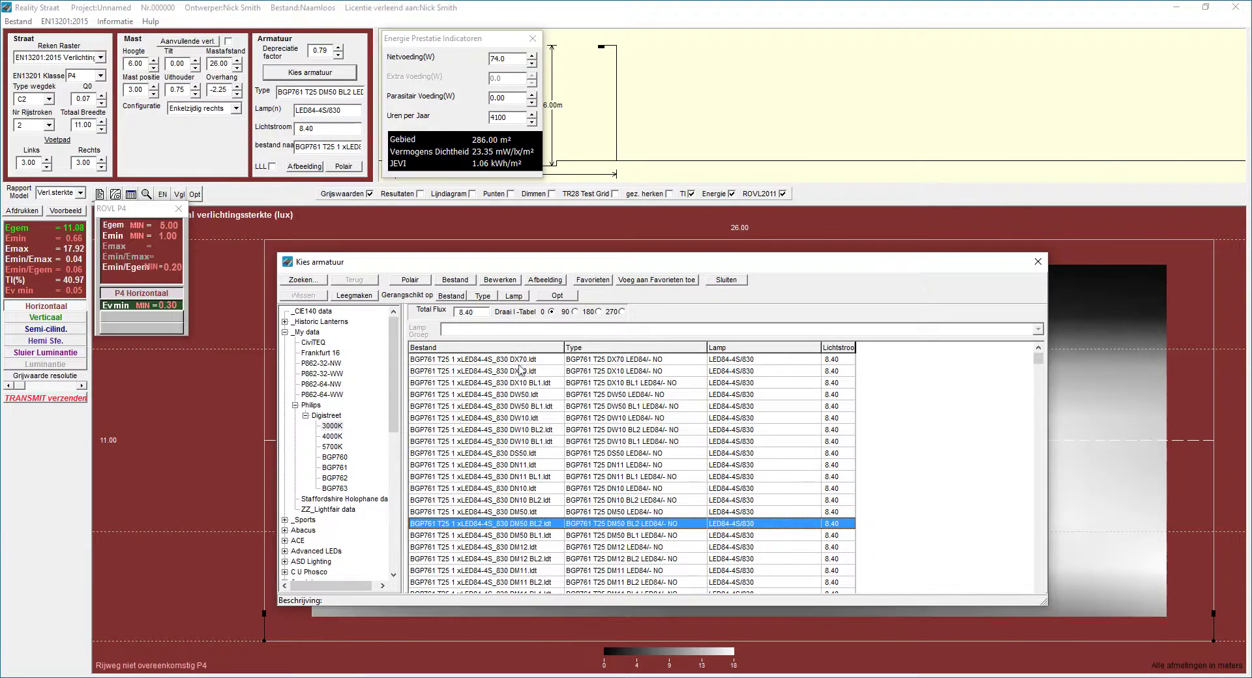
pyautogui.press('Down')
pyautogui.press('Down')
pyautogui.press('Down')
pyautogui.press('Down')
pyautogui.press('Down')
pyautogui.press('Down')
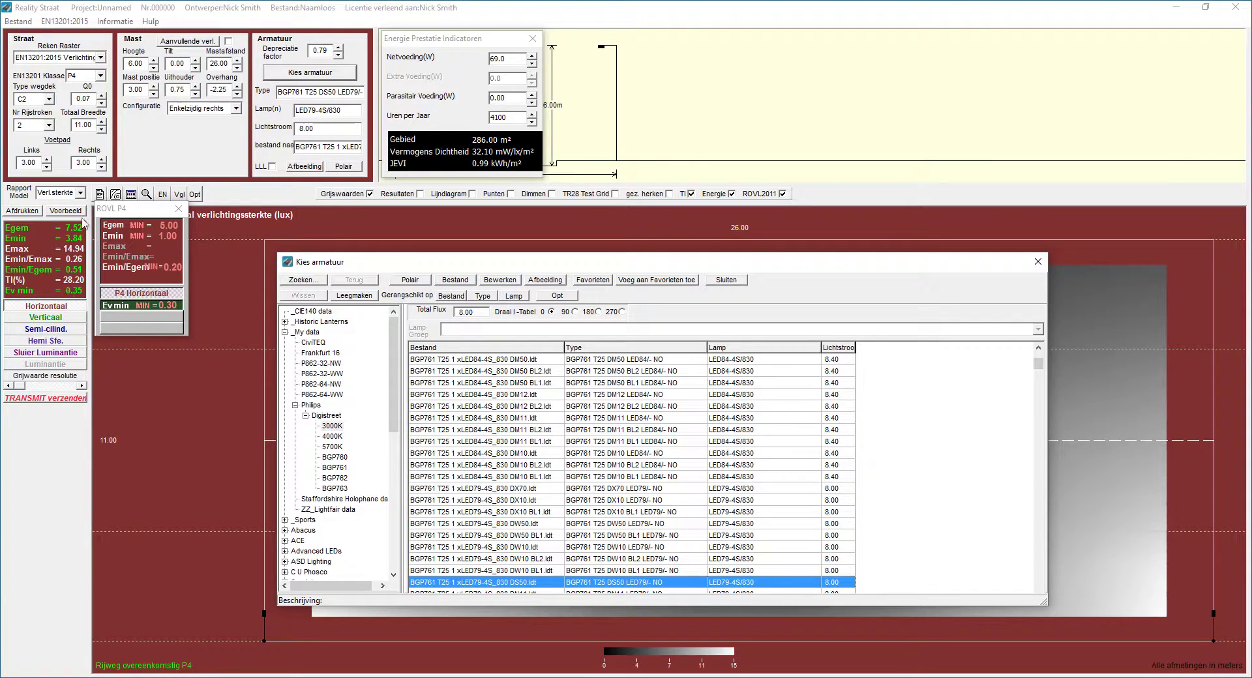
pyautogui.click(547, 571)
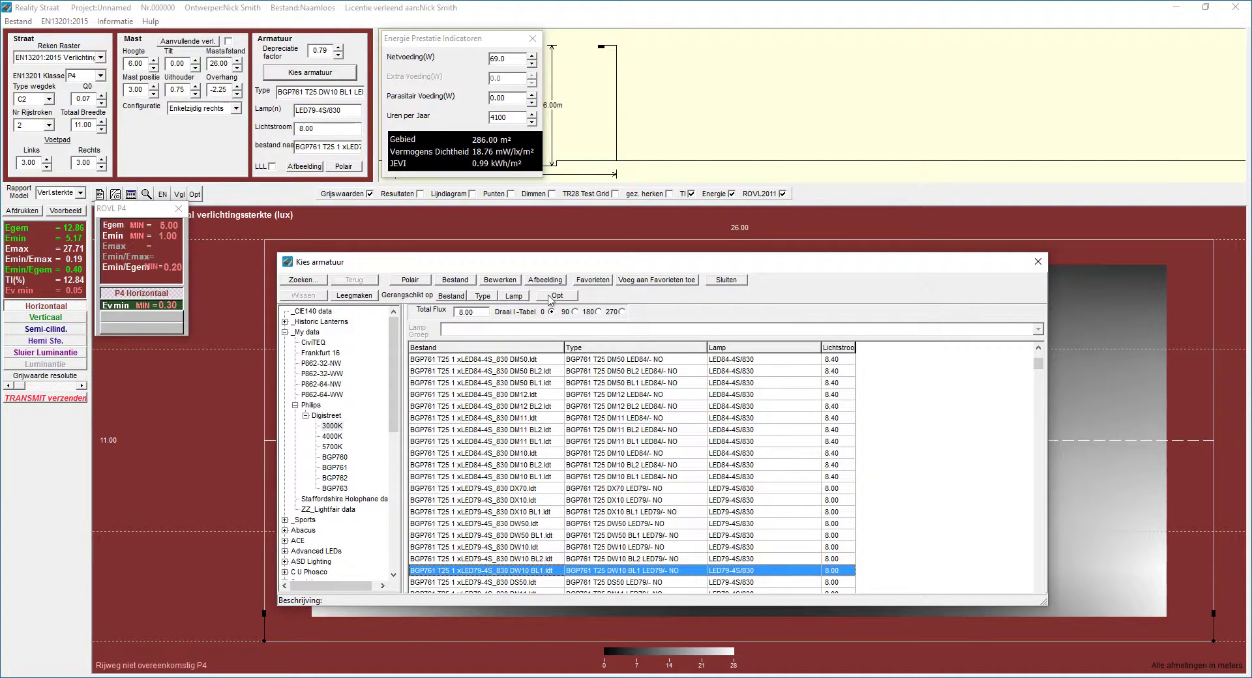
# - Sort the luminaire list by type, file, lamp and luminous flux in turn, ending with type in descending order
pyautogui.click(644, 345)
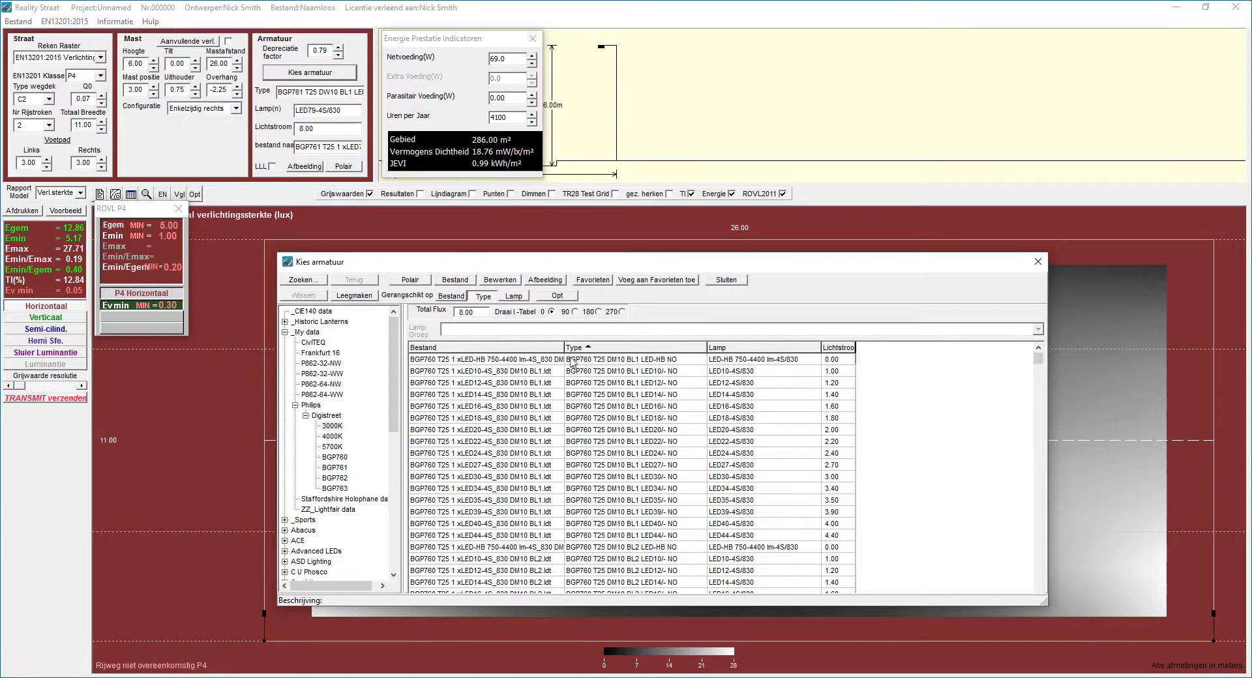
pyautogui.click(627, 348)
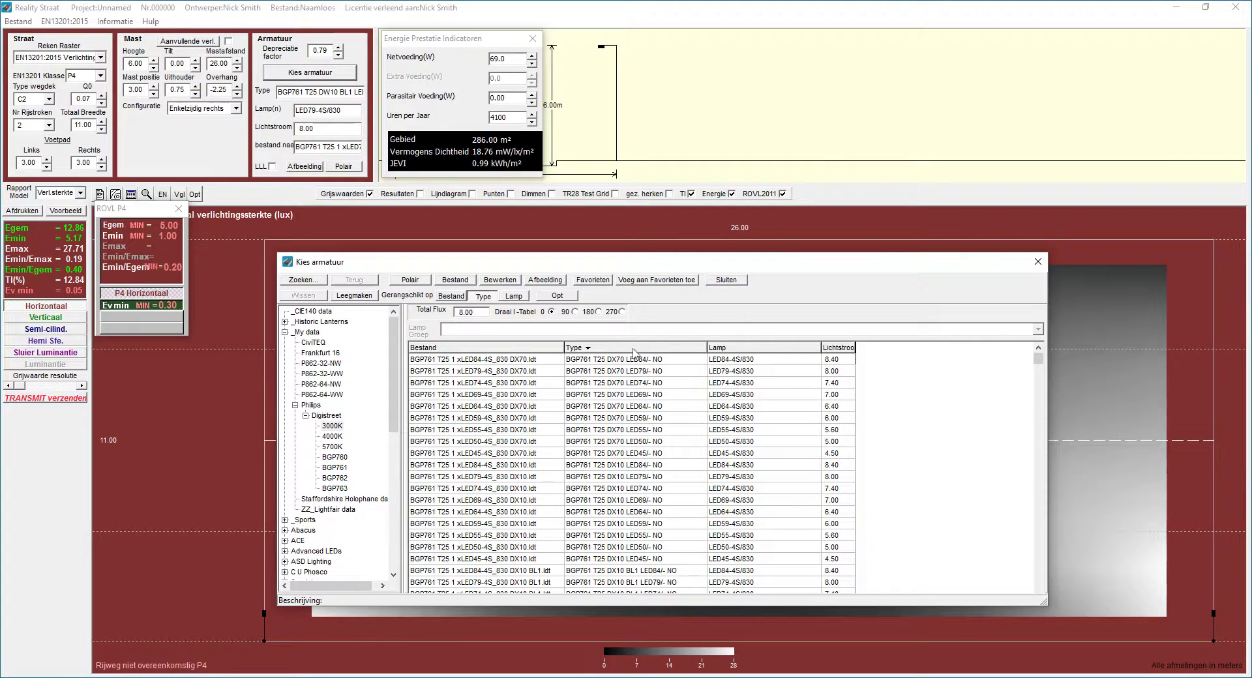
pyautogui.click(440, 347)
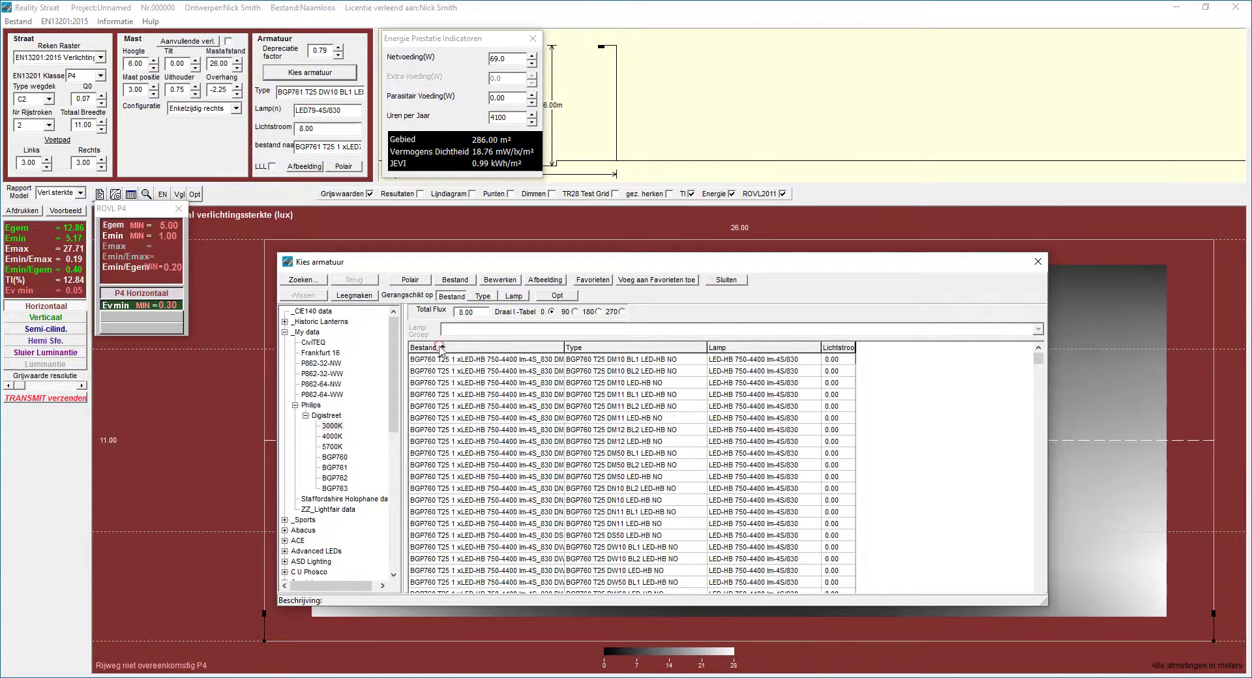
pyautogui.click(609, 347)
pyautogui.click(753, 347)
pyautogui.click(841, 348)
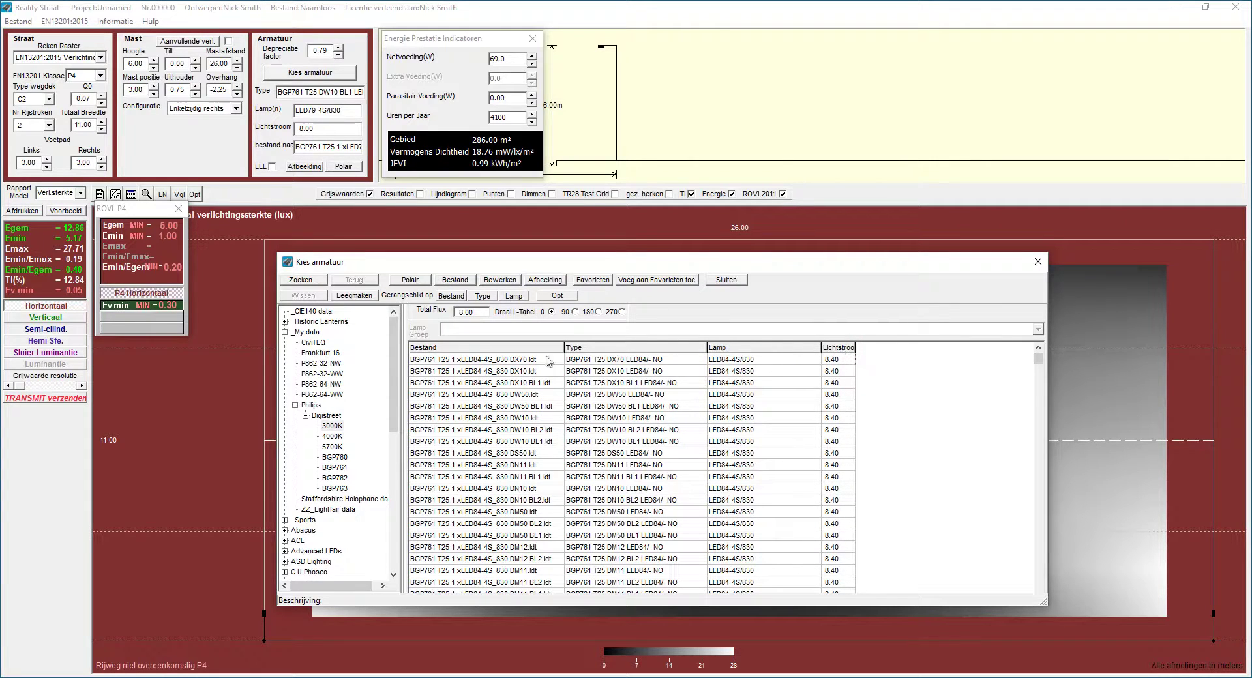
pyautogui.click(471, 348)
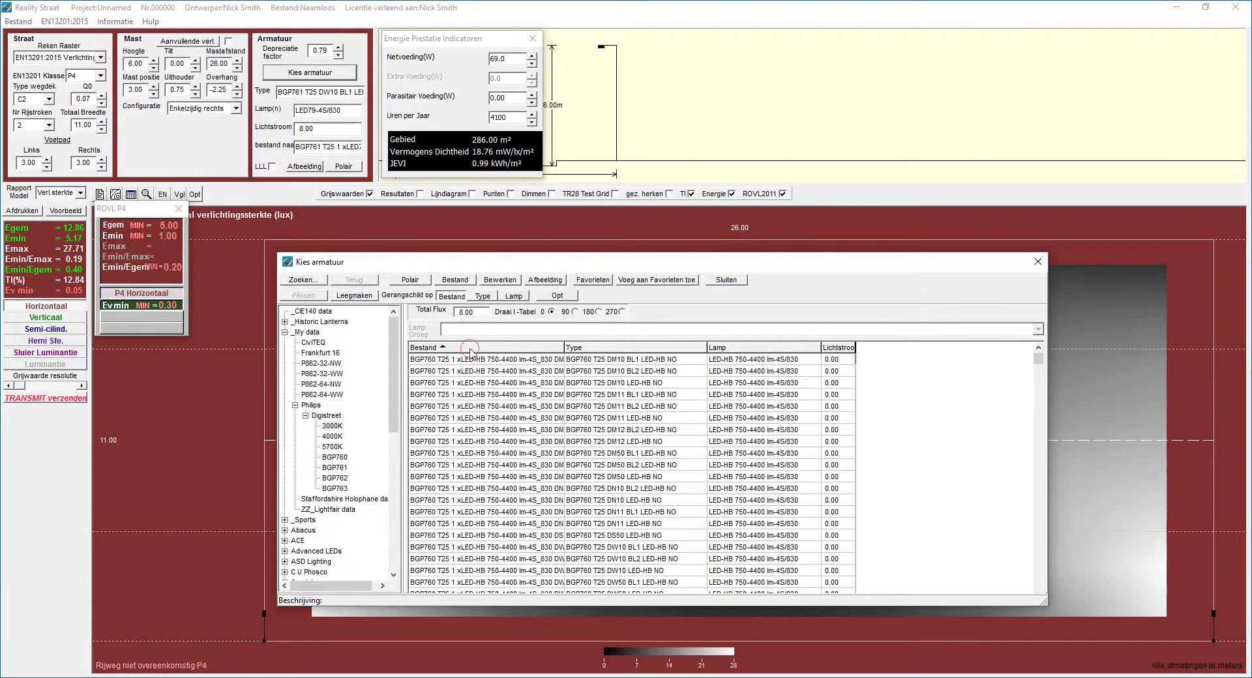
pyautogui.click(604, 350)
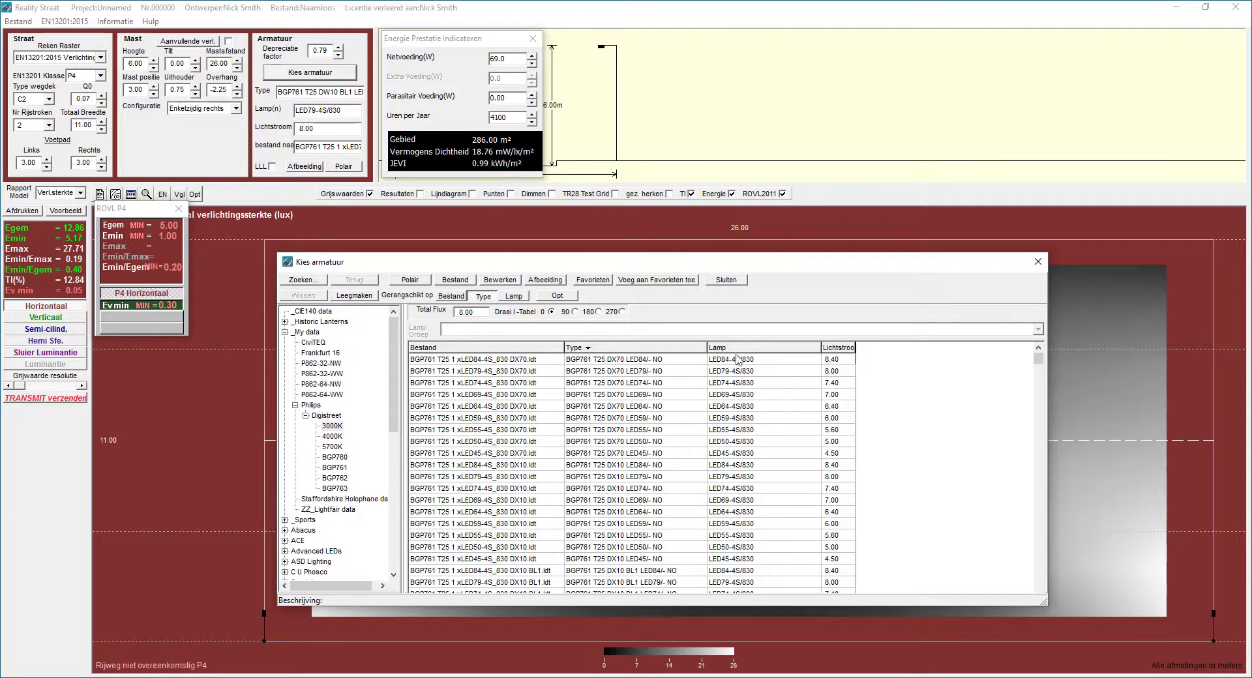
# - Run the spacing optimisation on the 3000K Digistreet luminaires and stop it partway through
pyautogui.click(557, 296)
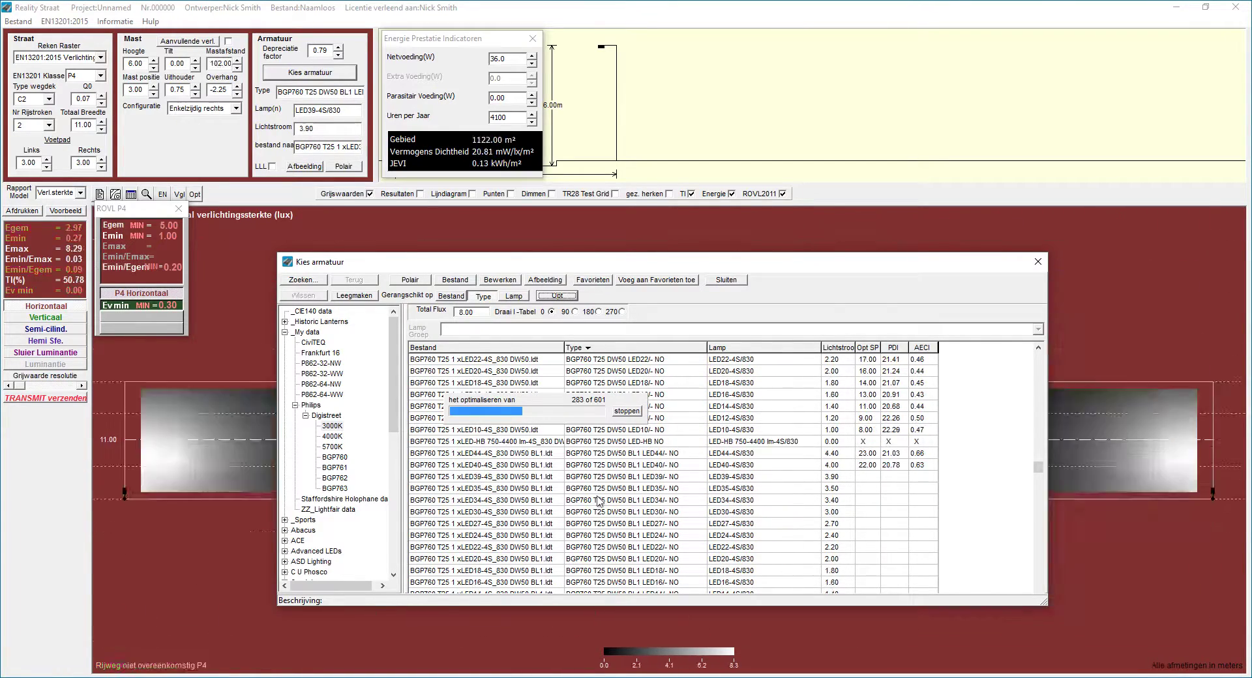
pyautogui.click(627, 411)
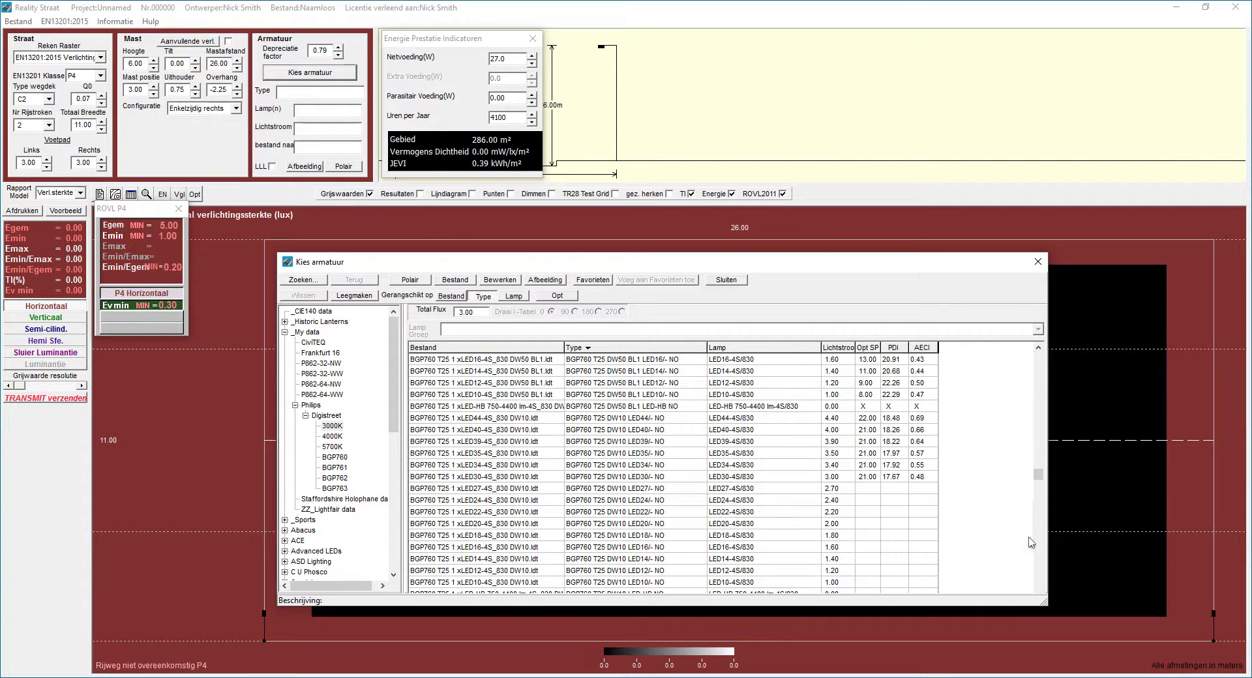
# - Compare the optimised luminaires by sorting them on luminous flux, optimum spacing (Opt SP), PDI and finally AECI in descending order
pyautogui.click(839, 349)
pyautogui.click(868, 349)
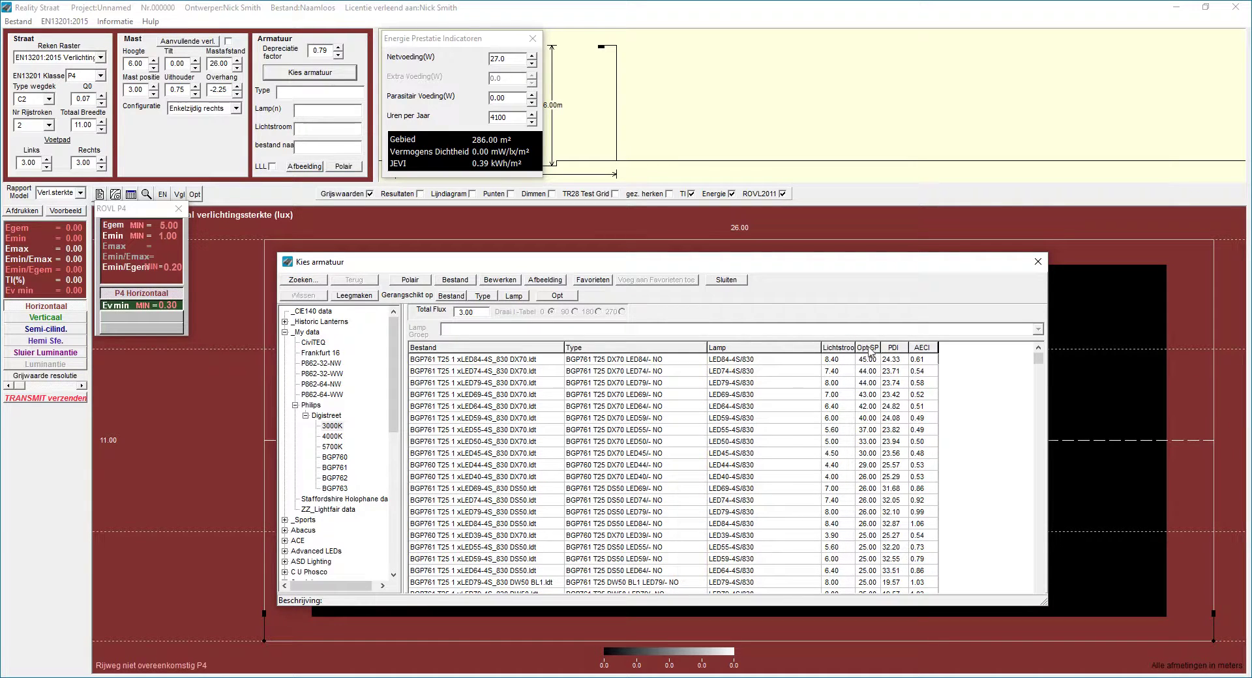
pyautogui.click(869, 350)
pyautogui.click(869, 349)
pyautogui.click(897, 349)
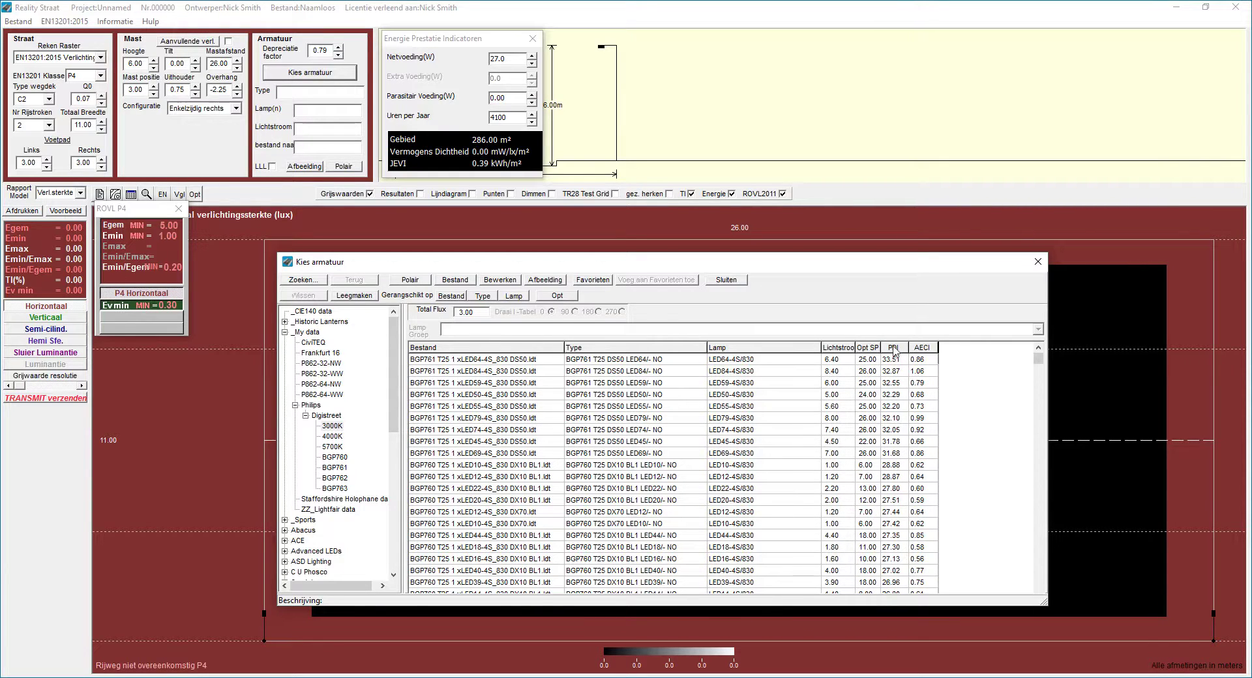
pyautogui.click(926, 350)
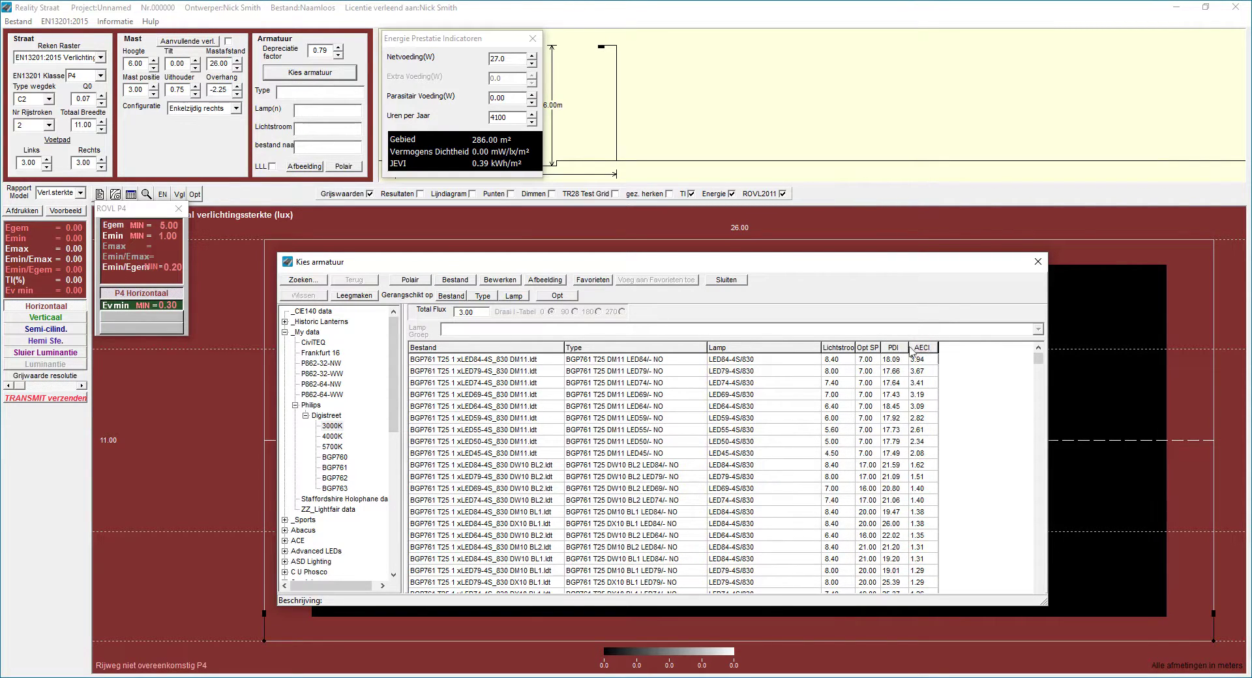
# - Sort the optimised luminaires by optimum spacing in descending order, and apply BGP761 T25 DX70 LED84, followed by the DX70 LED55
pyautogui.click(867, 348)
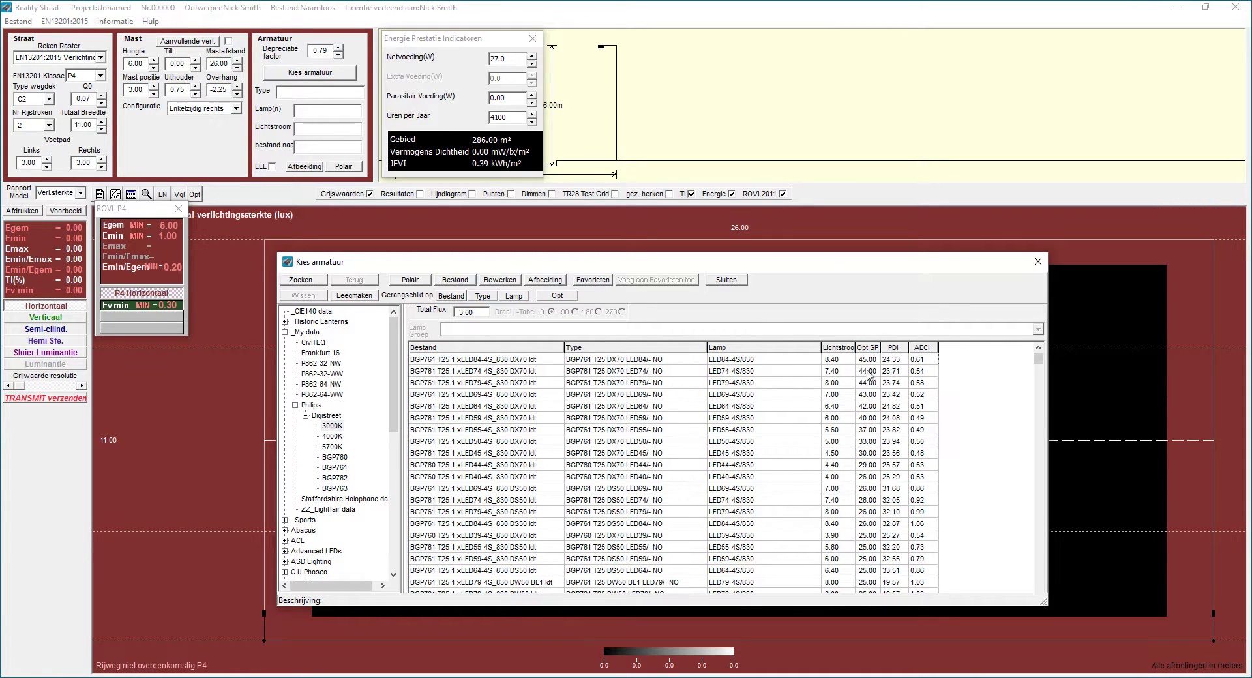
pyautogui.click(712, 369)
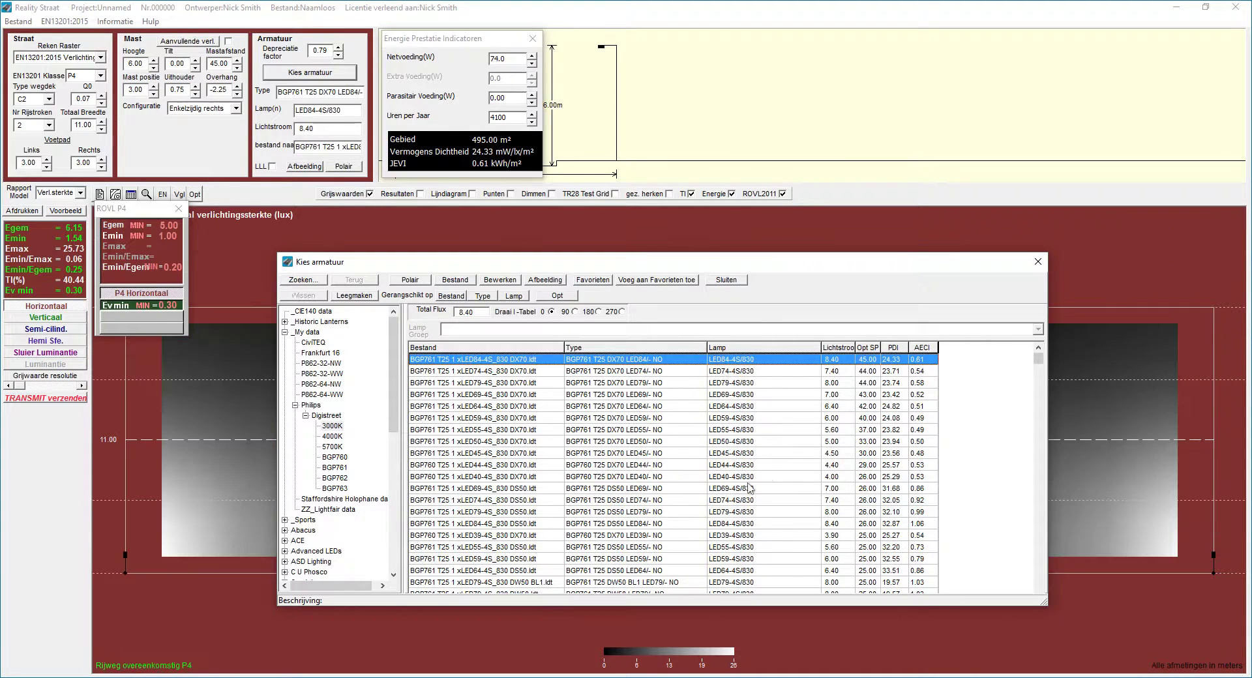
pyautogui.click(715, 417)
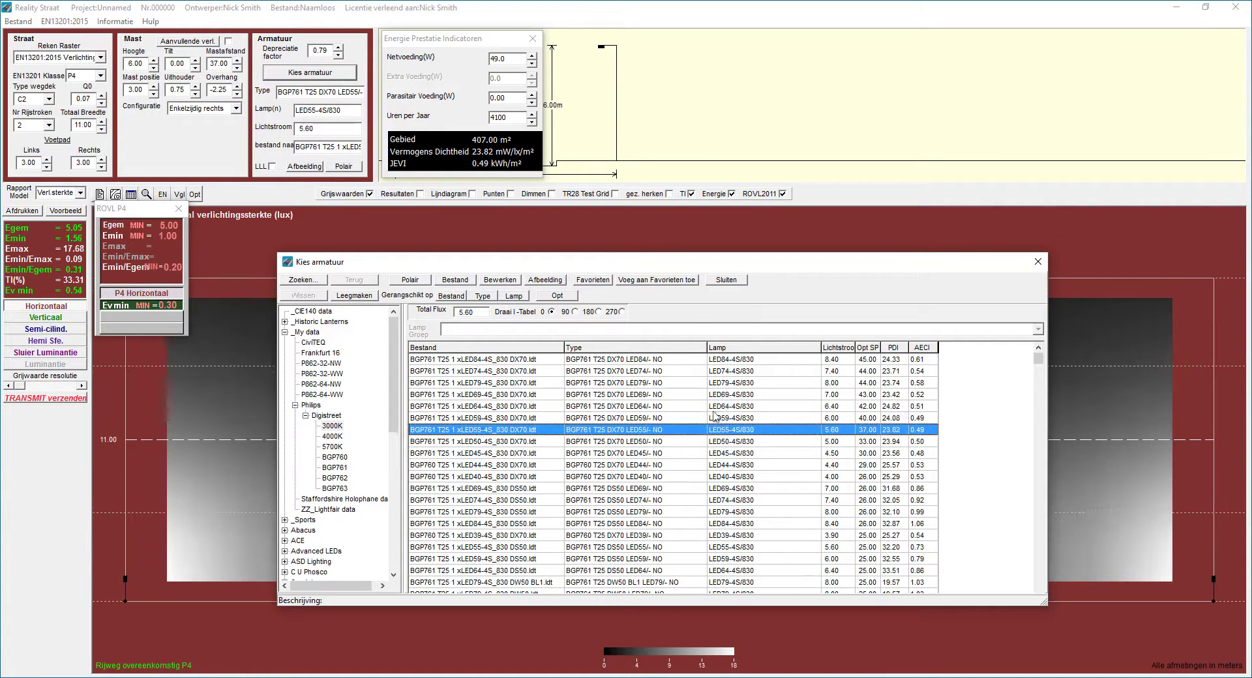
# - Compare the neighbouring DX70 LED59 and LED55 luminaires repeatedly, ending on LED55, and move the energy performance window clear of the mast drawing
pyautogui.press('Down')
pyautogui.press('Up')
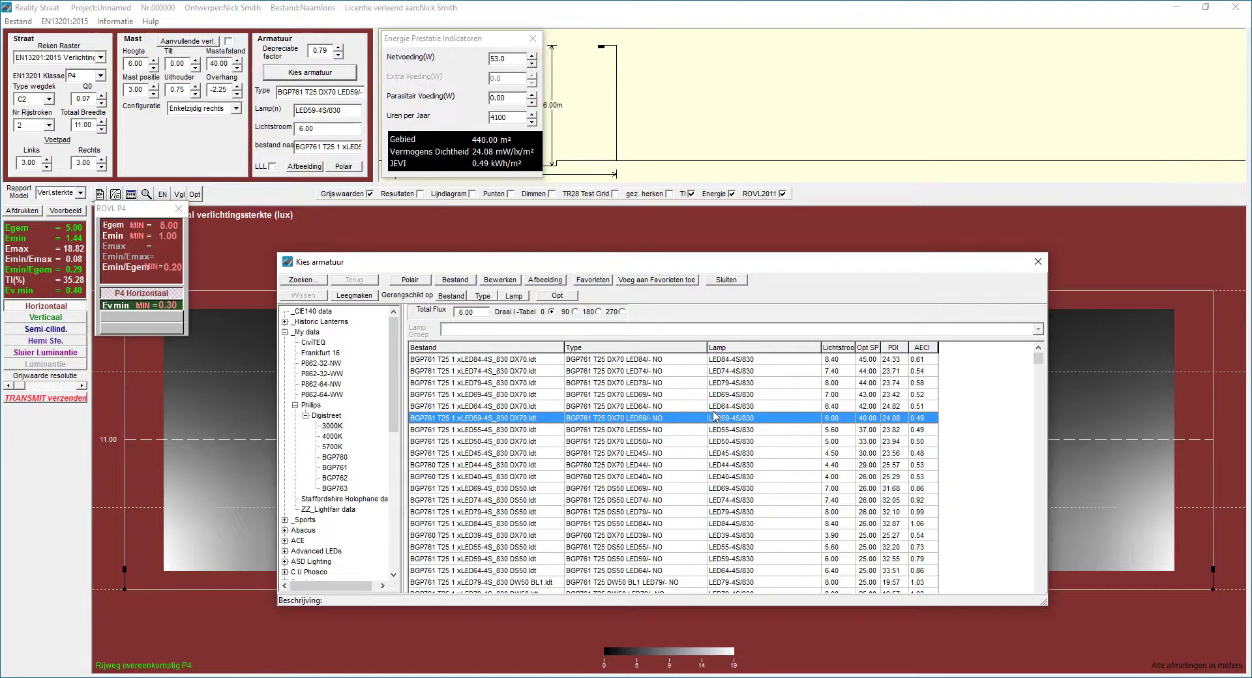
pyautogui.press('Down')
pyautogui.press('Up')
pyautogui.press('Down')
pyautogui.press('Up')
pyautogui.press('Up')
pyautogui.press('Down')
pyautogui.press('Up')
pyautogui.press('Down')
pyautogui.press('Down')
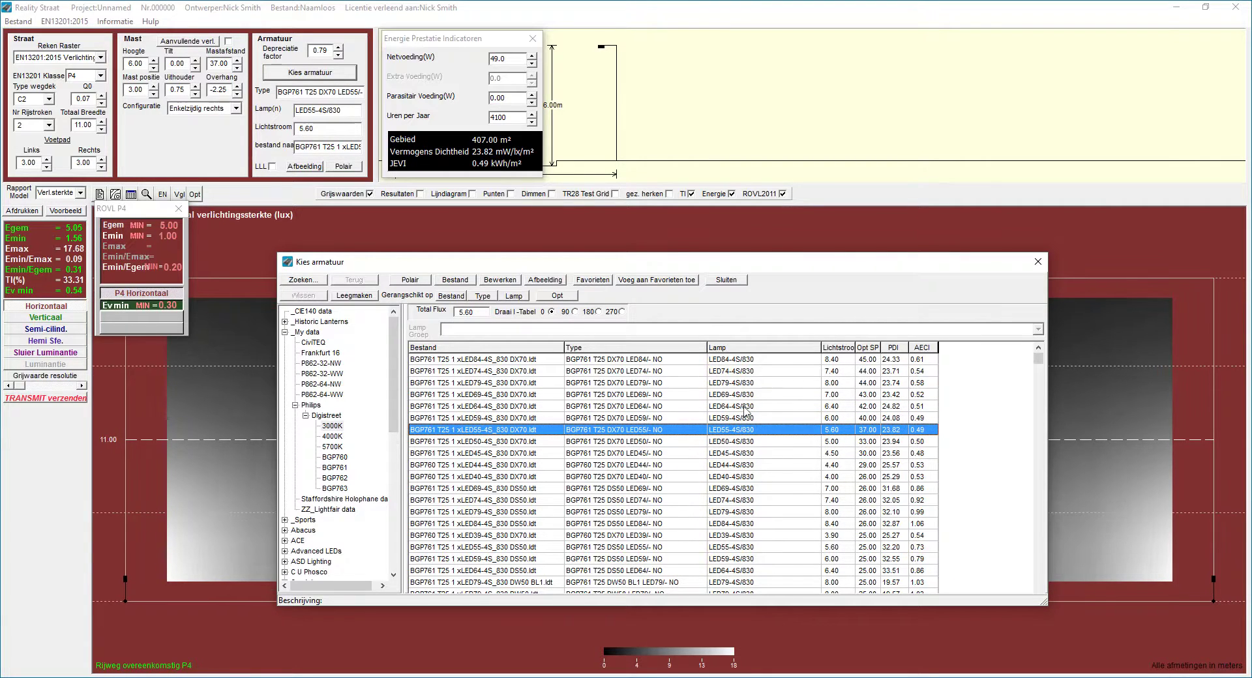
pyautogui.press('Up')
pyautogui.press('Down')
pyautogui.moveTo(457, 39); pyautogui.dragTo(784, 83)
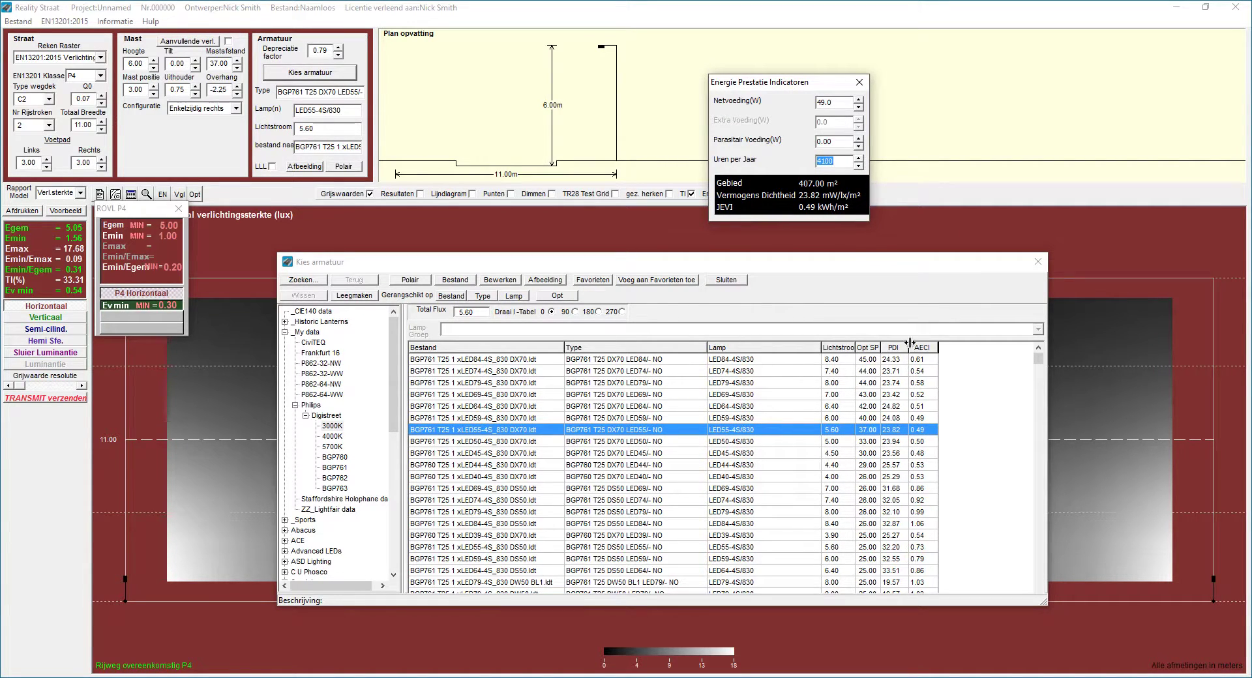